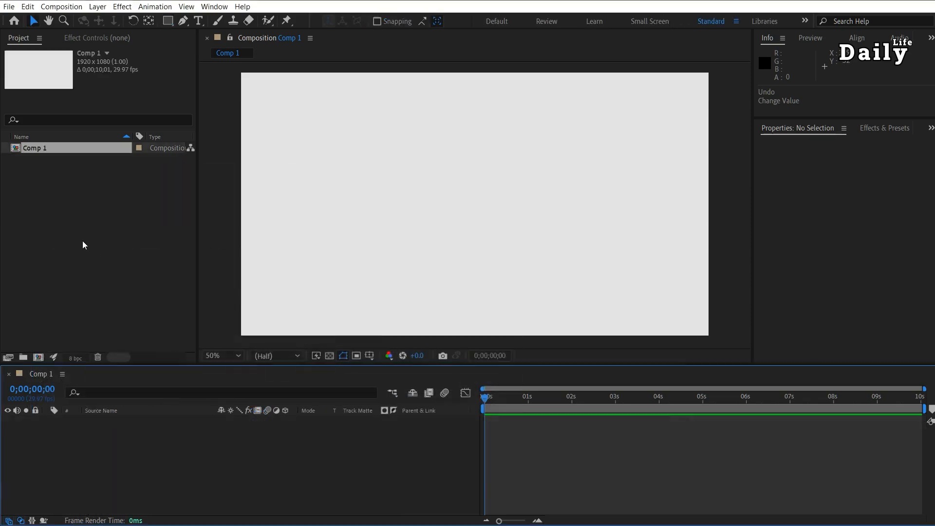
Add a "typography" text layer to Comp 1 and move it to about 934, 576, near the frame's centre
{"action": "key", "text": "ctrl+t"}
{"action": "left_click", "coordinate": [420, 195]}
{"action": "type", "text": "typography"}
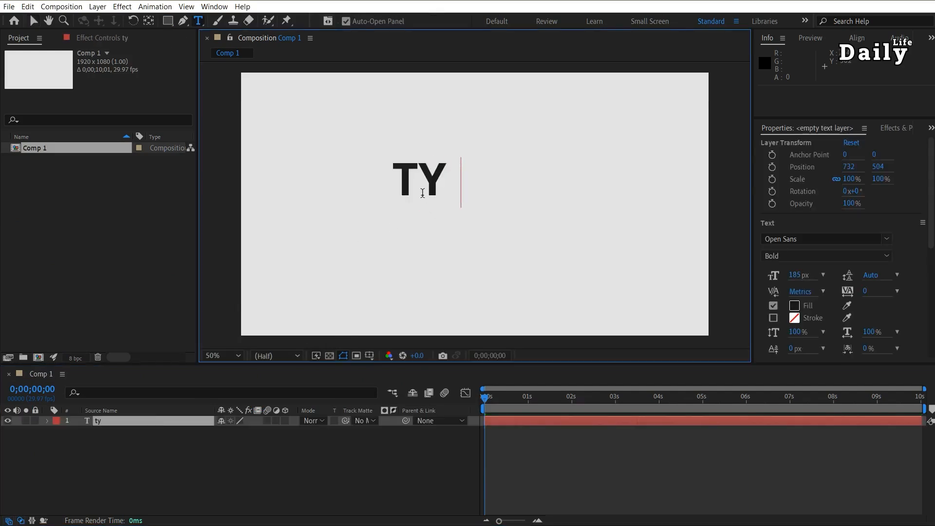
{"action": "key", "text": "Escape"}
{"action": "key", "text": "v"}
{"action": "left_click_drag", "start_coordinate": [463, 182], "coordinate": [512, 194]}
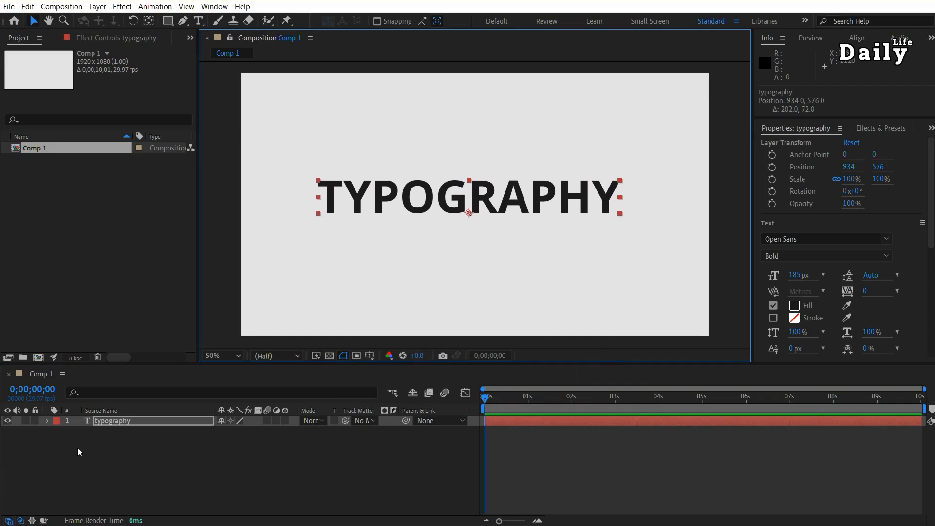
Add a Position animator to the typography text layer
{"action": "left_click", "coordinate": [48, 421]}
{"action": "left_click", "coordinate": [291, 432]}
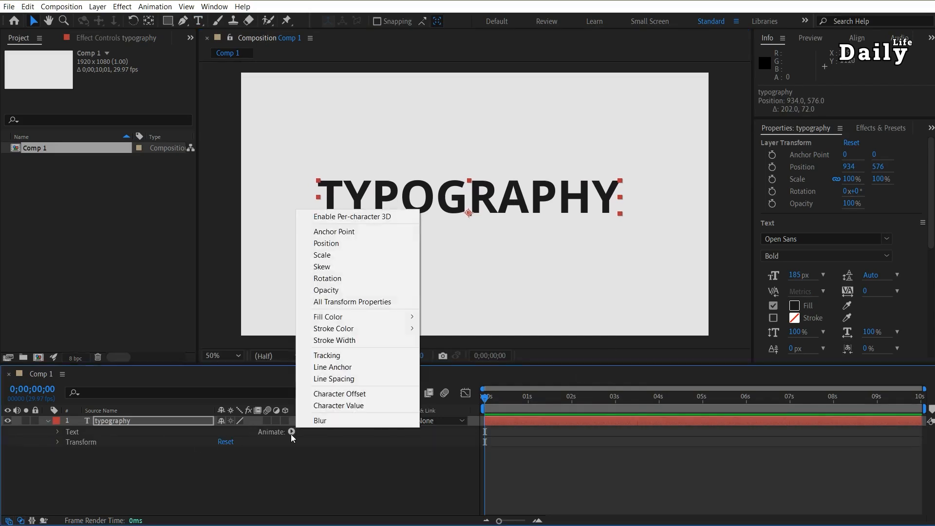
{"action": "left_click", "coordinate": [349, 245]}
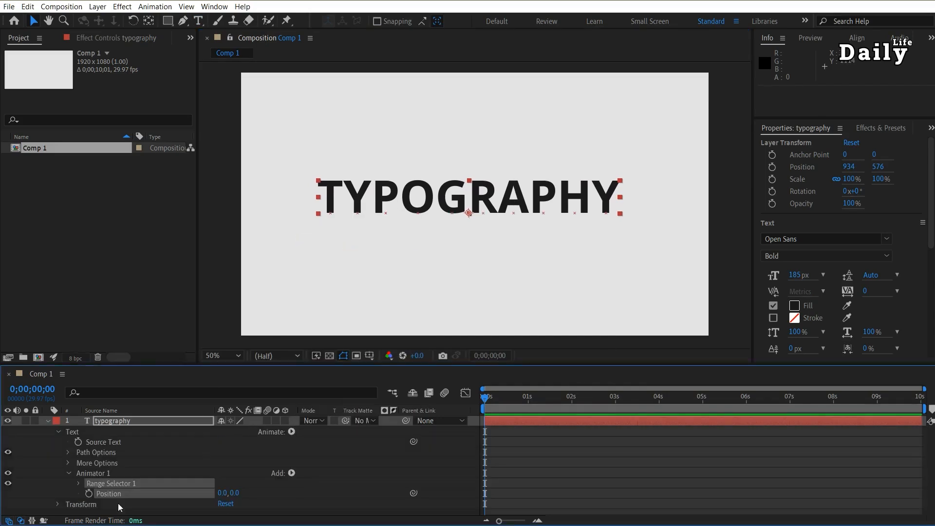
Try moving the text with the layer's Transform position and with the animator's position, undoing the changes
{"action": "left_click", "coordinate": [57, 505]}
{"action": "scroll", "coordinate": [73, 492], "scroll_direction": "down", "scroll_amount": 3}
{"action": "left_click_drag", "start_coordinate": [245, 479], "coordinate": [229, 462]}
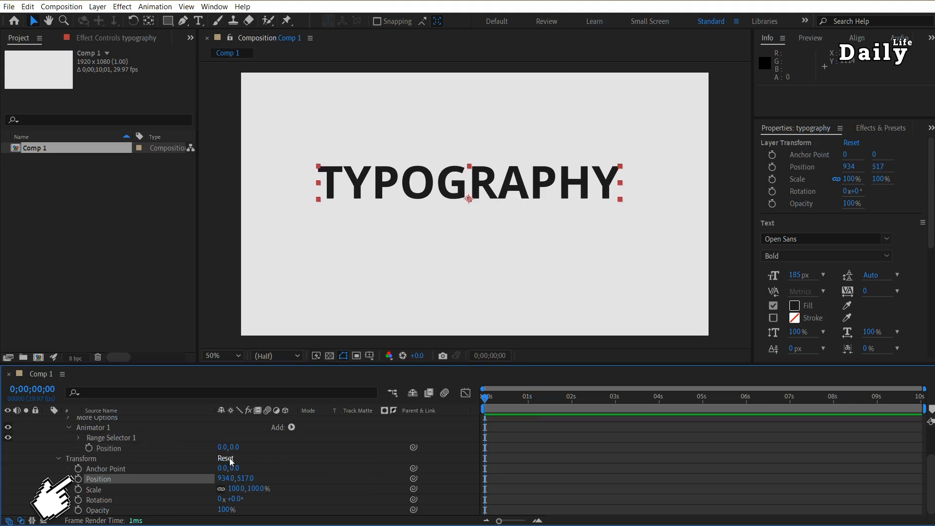
{"action": "key", "text": "ctrl+z"}
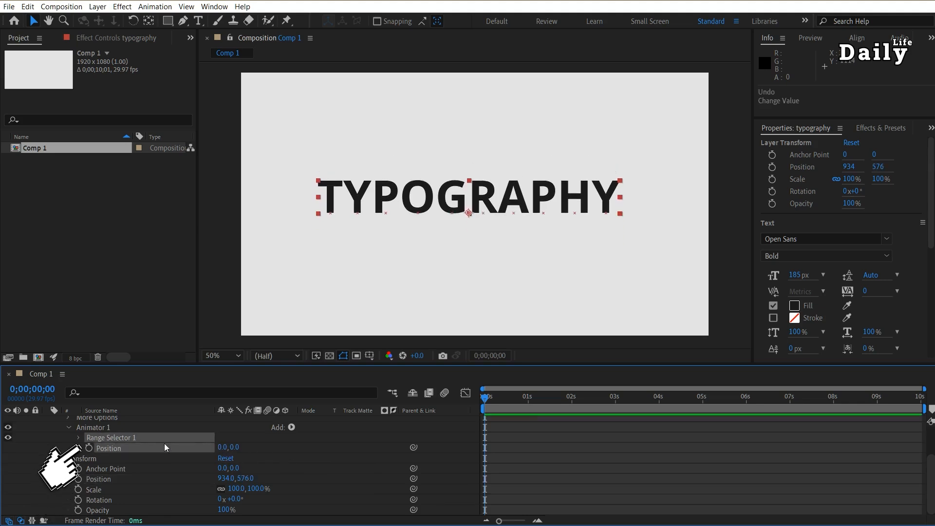
{"action": "left_click_drag", "start_coordinate": [236, 447], "coordinate": [333, 449]}
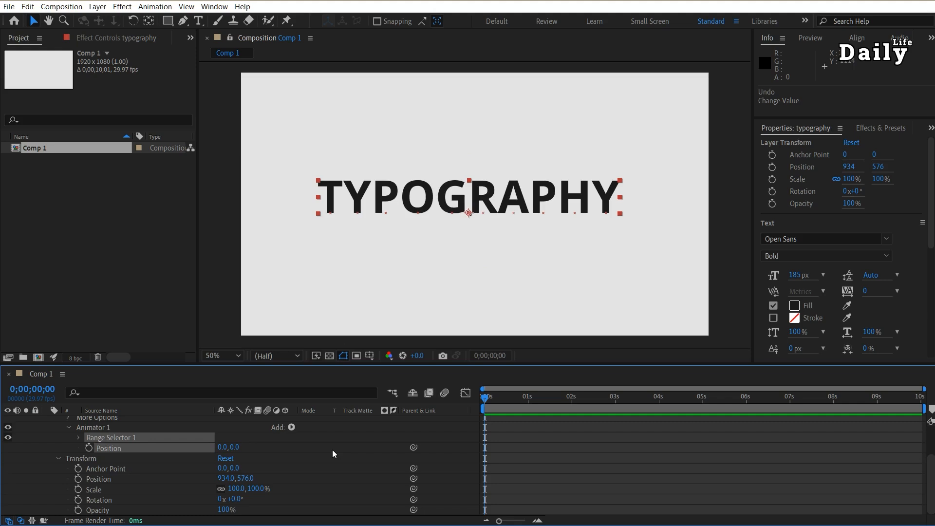
Draw a rectangular mask around the word on the typography layer
{"action": "scroll", "coordinate": [159, 466], "scroll_direction": "up", "scroll_amount": 3}
{"action": "left_click", "coordinate": [134, 420]}
{"action": "left_click", "coordinate": [167, 21]}
{"action": "mouse_move", "coordinate": [299, 167]}
{"action": "left_mouse_down"}
{"action": "mouse_move", "coordinate": [422, 223]}
{"action": "mouse_move", "coordinate": [643, 222]}
{"action": "left_mouse_up"}
Test moving the masked text with the Transform position and with the animator's position, undoing each change
{"action": "scroll", "coordinate": [207, 457], "scroll_direction": "down", "scroll_amount": 3}
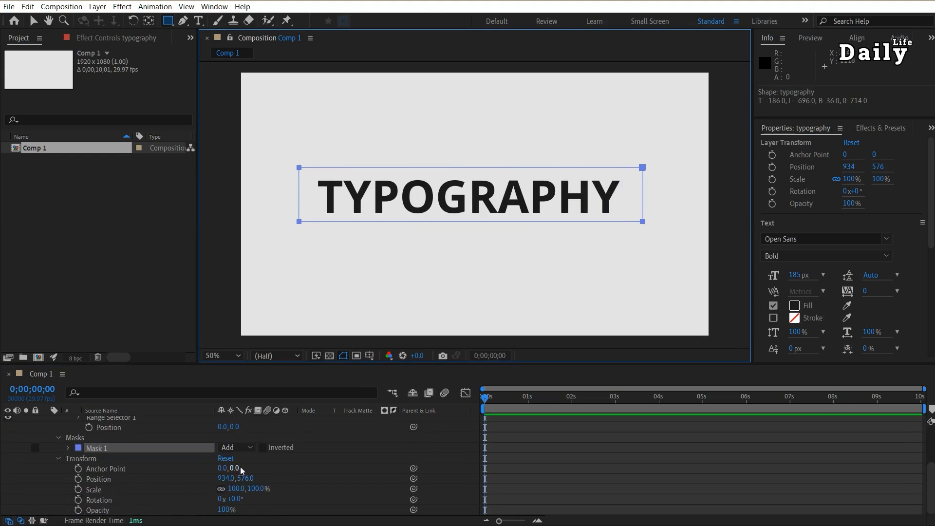
{"action": "left_click_drag", "start_coordinate": [245, 480], "coordinate": [331, 458]}
{"action": "key", "text": "ctrl+z"}
{"action": "scroll", "coordinate": [249, 485], "scroll_direction": "up", "scroll_amount": 3}
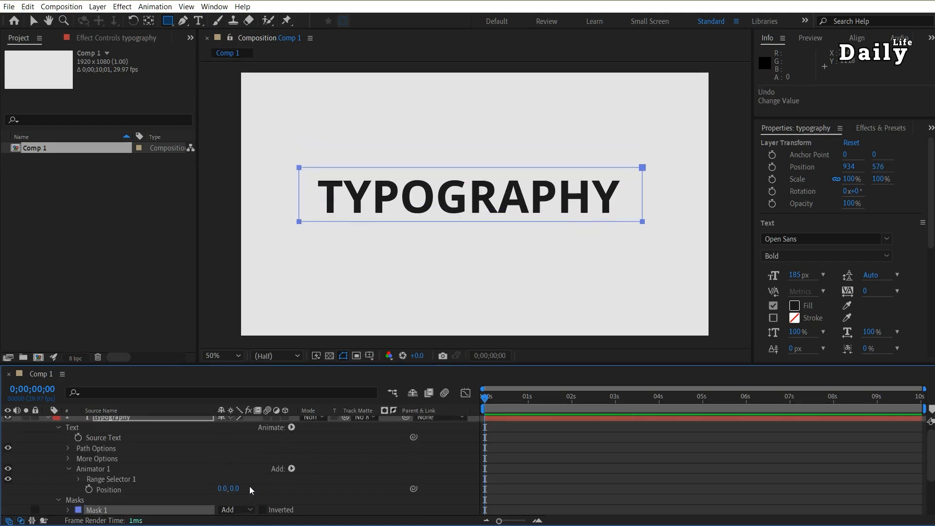
{"action": "mouse_move", "coordinate": [234, 497]}
{"action": "left_mouse_down"}
{"action": "mouse_move", "coordinate": [303, 497]}
{"action": "mouse_move", "coordinate": [161, 493]}
{"action": "mouse_move", "coordinate": [368, 489]}
{"action": "mouse_move", "coordinate": [234, 493]}
{"action": "mouse_move", "coordinate": [355, 498]}
{"action": "mouse_move", "coordinate": [205, 502]}
{"action": "mouse_move", "coordinate": [332, 505]}
{"action": "mouse_move", "coordinate": [165, 508]}
{"action": "mouse_move", "coordinate": [273, 506]}
{"action": "mouse_move", "coordinate": [221, 507]}
{"action": "left_mouse_up"}
Create a second composition with the default settings
{"action": "left_click", "coordinate": [151, 267]}
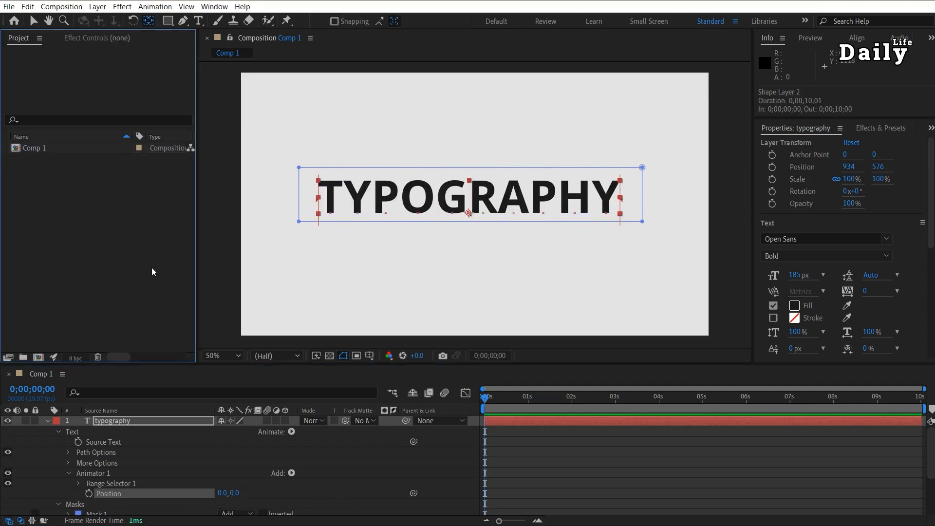
{"action": "key", "text": "ctrl+n"}
{"action": "key", "text": "Return"}
Add a "Typography" text layer in Comp 2 and move it to about 944, 386 in the frame's upper half
{"action": "key", "text": "ctrl+t"}
{"action": "left_click", "coordinate": [513, 137]}
{"action": "type", "text": "Typography"}
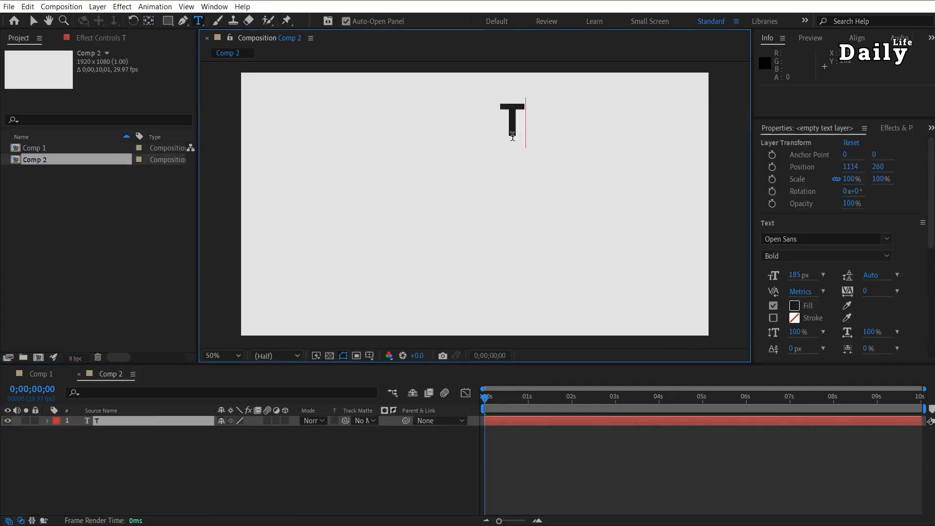
{"action": "key", "text": "Escape"}
{"action": "key", "text": "v"}
{"action": "left_click_drag", "start_coordinate": [581, 119], "coordinate": [540, 152]}
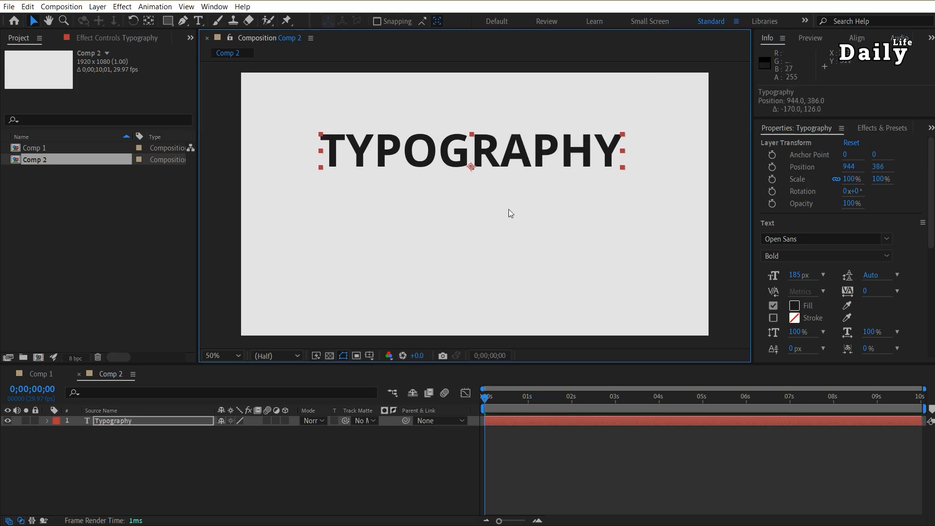
Add a separate "Principle no 1" text layer and centre it below the Typography text at about 968, 582
{"action": "left_click", "coordinate": [203, 459]}
{"action": "key", "text": "ctrl+t"}
{"action": "left_click", "coordinate": [529, 216]}
{"action": "type", "text": "Principle no 1"}
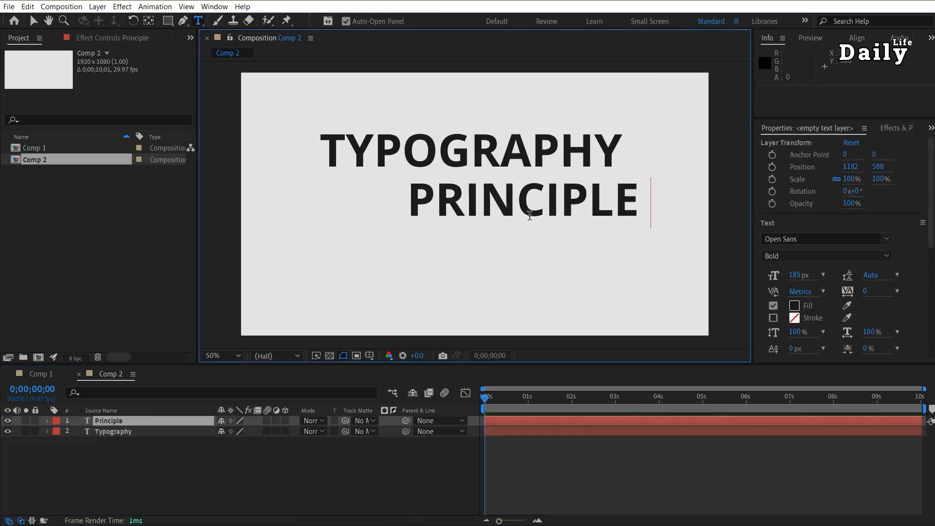
{"action": "key", "text": "Escape"}
{"action": "key", "text": "v"}
{"action": "left_click_drag", "start_coordinate": [664, 207], "coordinate": [614, 207]}
Draw a straight horizontal line between the two text lines as a new shape layer with the Pen tool
{"action": "left_click", "coordinate": [229, 485]}
{"action": "left_click", "coordinate": [184, 21]}
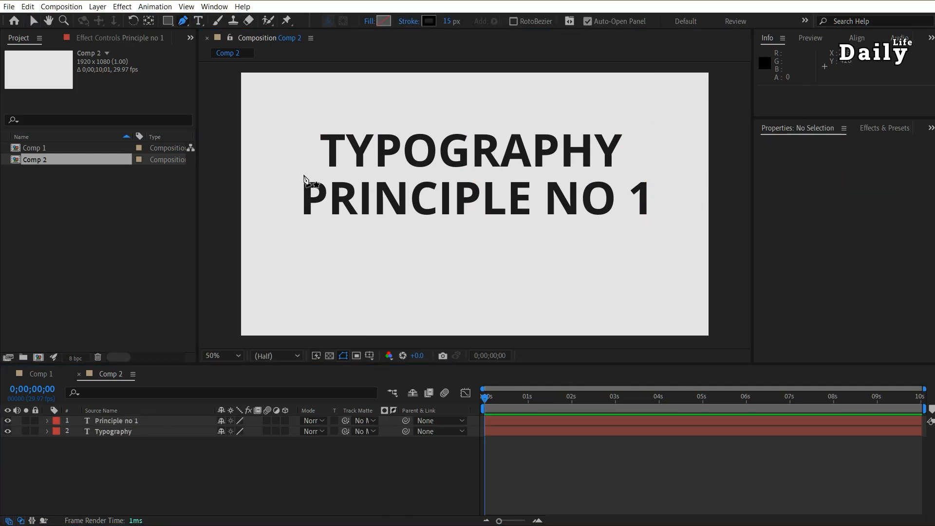
{"action": "left_click", "coordinate": [304, 174]}
{"action": "left_click", "coordinate": [647, 174]}
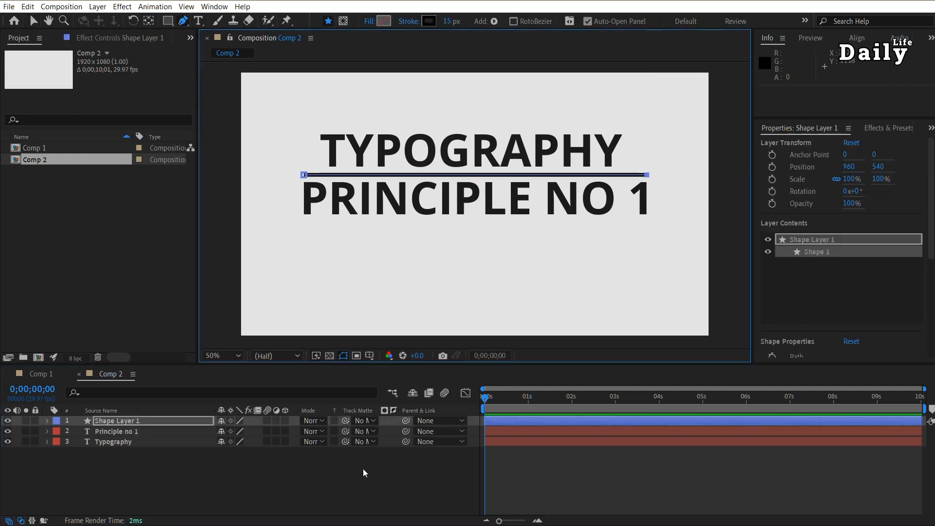
Move the shape layer's anchor point onto the middle of the line
{"action": "left_click", "coordinate": [150, 422]}
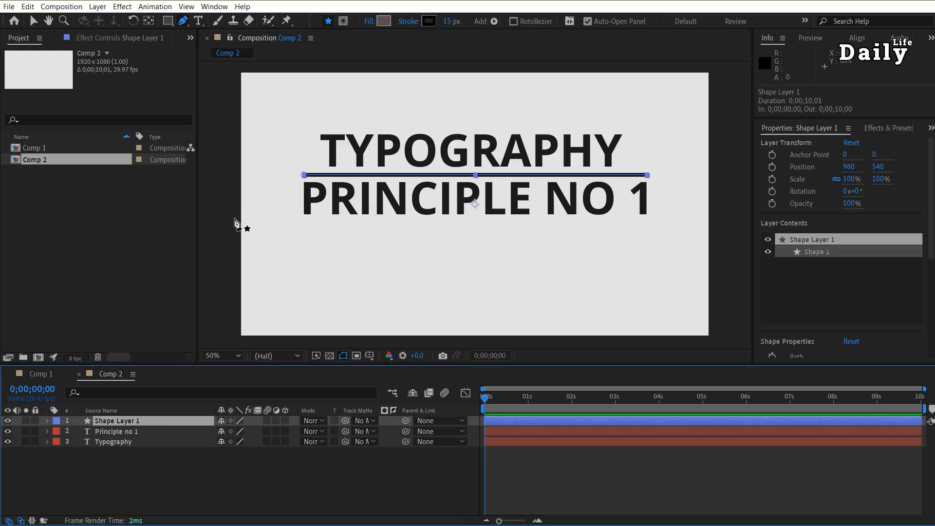
{"action": "key", "text": "v"}
{"action": "left_click_drag", "start_coordinate": [475, 204], "coordinate": [477, 175]}
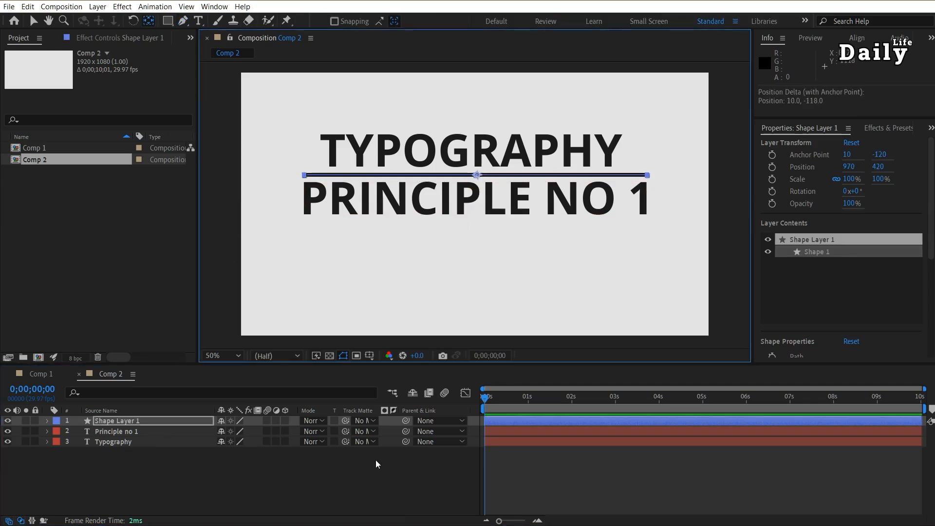
Unlink the line layer's scale, set its horizontal scale to 0%, and keyframe it at the start
{"action": "left_click", "coordinate": [116, 421]}
{"action": "key", "text": "s"}
{"action": "left_click", "coordinate": [223, 431]}
{"action": "left_click_drag", "start_coordinate": [238, 435], "coordinate": [229, 434]}
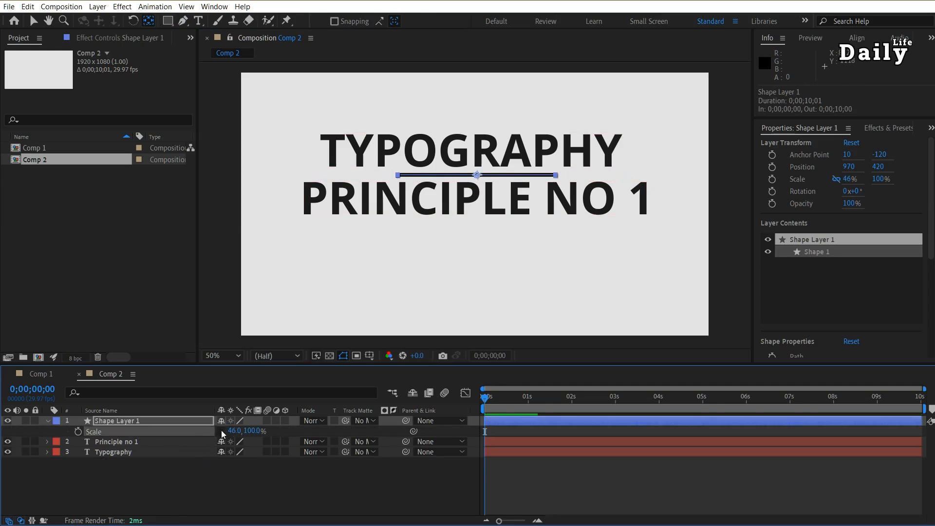
{"action": "left_click", "coordinate": [229, 432]}
{"action": "type", "text": "0"}
{"action": "key", "text": "Return"}
{"action": "left_click", "coordinate": [78, 432]}
Set the line's horizontal scale to 100% at 0;00;00;15 and apply Easy Ease to both scale keyframes
{"action": "left_click_drag", "start_coordinate": [500, 399], "coordinate": [507, 400]}
{"action": "left_click", "coordinate": [233, 430]}
{"action": "type", "text": "100"}
{"action": "key", "text": "Return"}
{"action": "key", "text": "F9"}
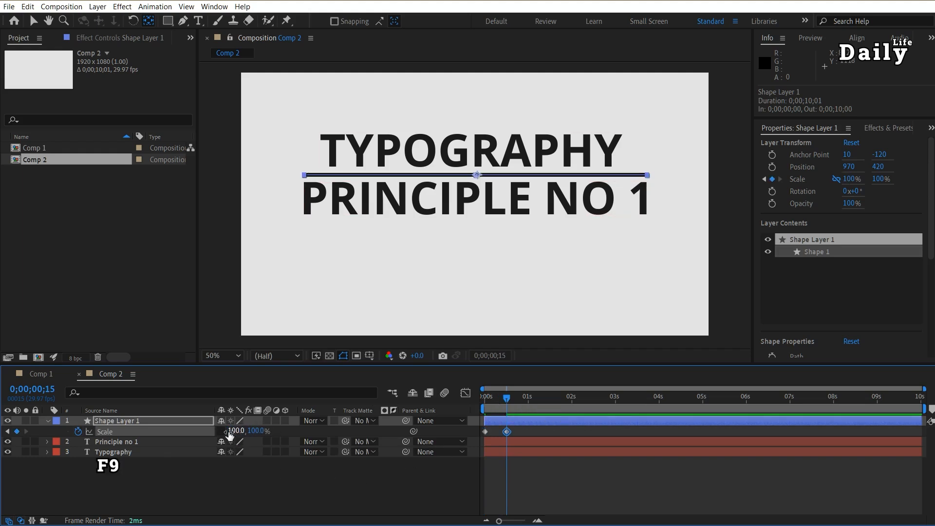
{"action": "left_click_drag", "start_coordinate": [535, 430], "coordinate": [487, 434]}
{"action": "key", "text": "F9"}
{"action": "mouse_move", "coordinate": [507, 399]}
{"action": "left_mouse_down"}
{"action": "mouse_move", "coordinate": [473, 406]}
{"action": "mouse_move", "coordinate": [506, 410]}
{"action": "left_mouse_up"}
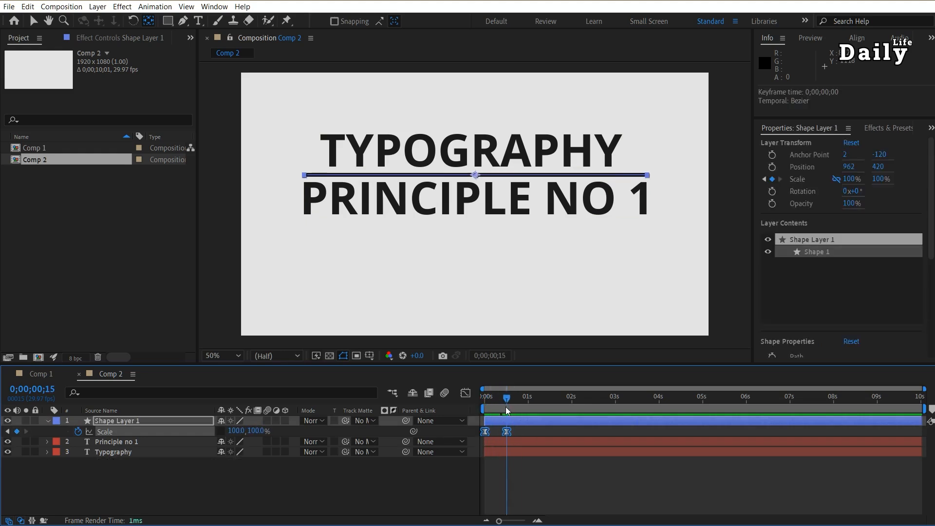
Draw a rectangular mask on the Typography layer that encloses the word and ends just above the line
{"action": "left_click", "coordinate": [130, 453]}
{"action": "left_click", "coordinate": [166, 22]}
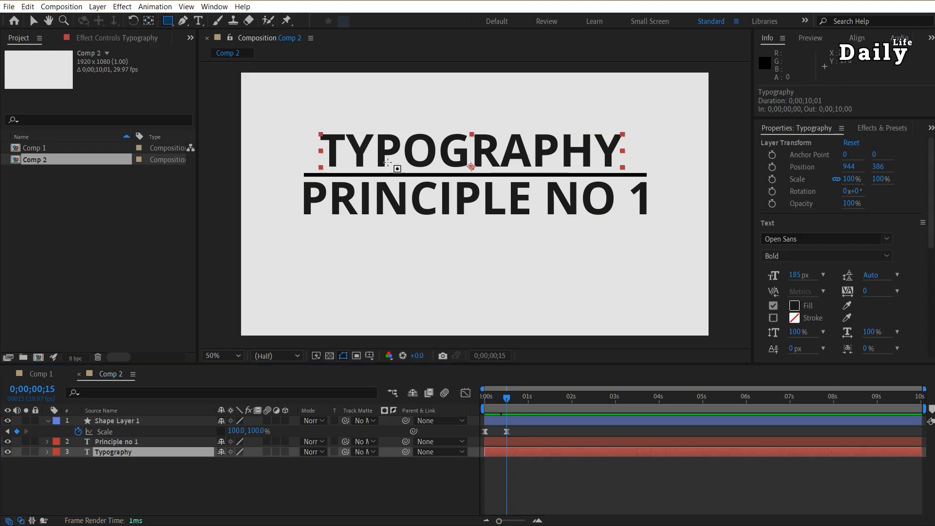
{"action": "left_click_drag", "start_coordinate": [301, 120], "coordinate": [327, 161]}
{"action": "left_click_drag", "start_coordinate": [415, 156], "coordinate": [657, 170]}
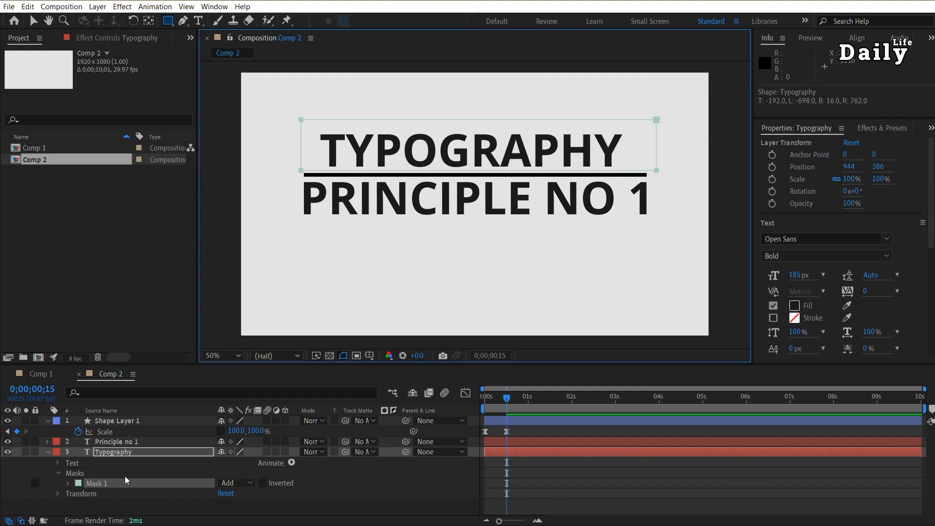
Add a Position animator to the Typography layer and keyframe it at 0, 168 at the start
{"action": "left_click", "coordinate": [291, 464]}
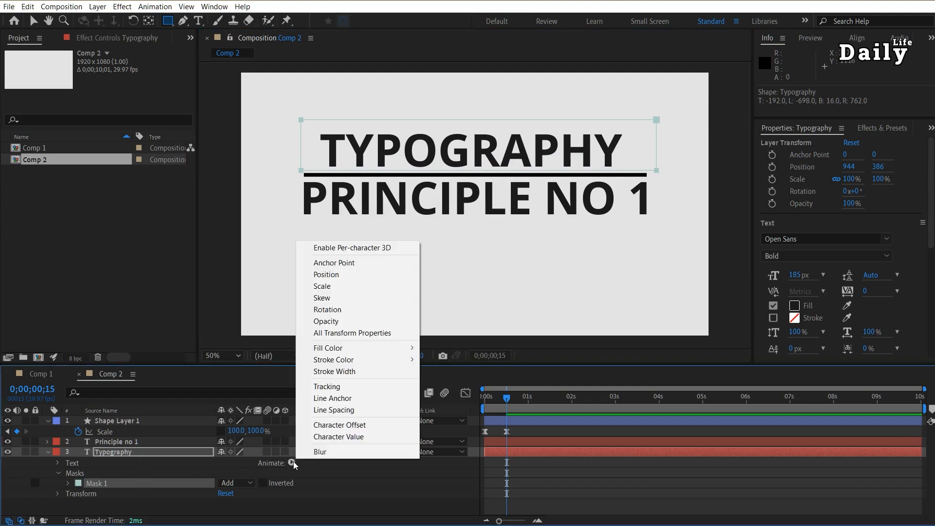
{"action": "left_click", "coordinate": [349, 275]}
{"action": "key", "text": "Home"}
{"action": "left_click_drag", "start_coordinate": [233, 509], "coordinate": [341, 509]}
{"action": "left_click", "coordinate": [89, 510]}
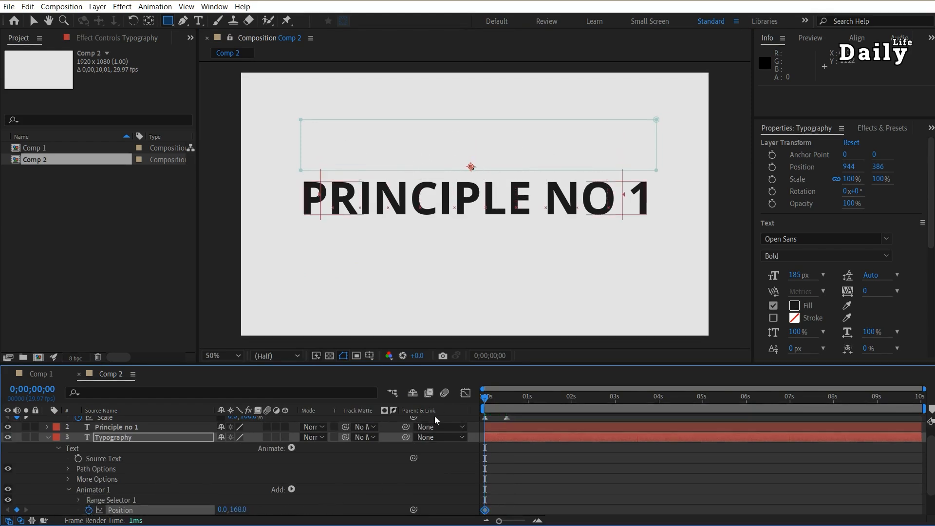
Set the Typography animator's position to 0, 0 at 0;00;00;20 and apply Easy Ease to both position keyframes
{"action": "left_click", "coordinate": [514, 403]}
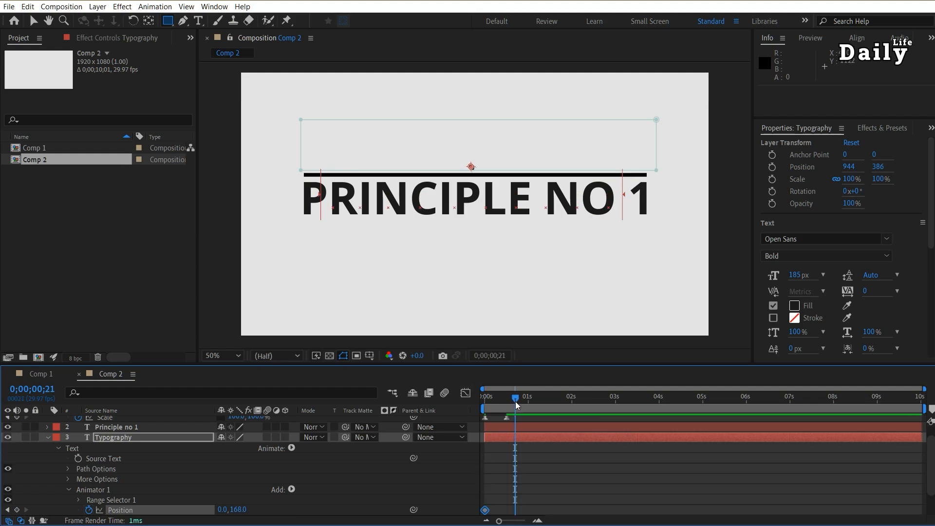
{"action": "left_click_drag", "start_coordinate": [235, 509], "coordinate": [141, 509]}
{"action": "left_click_drag", "start_coordinate": [547, 502], "coordinate": [478, 516]}
{"action": "key", "text": "F9"}
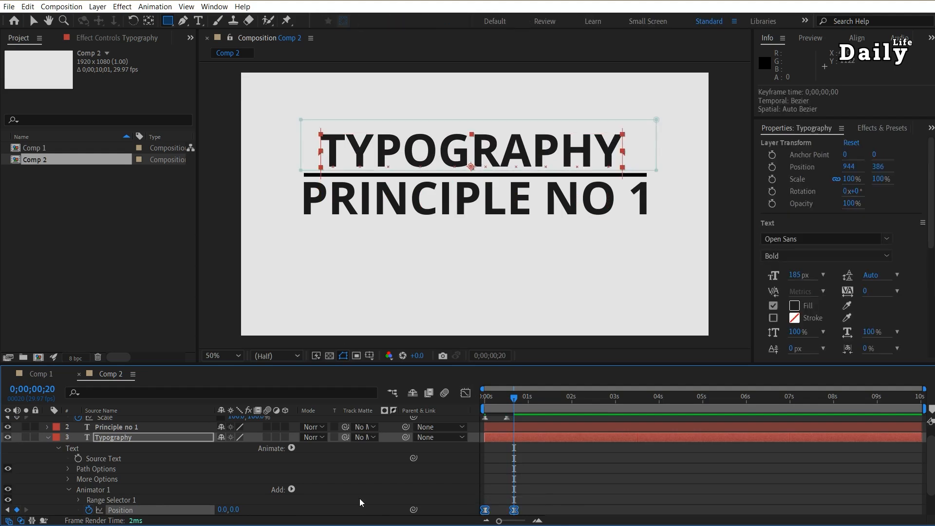
Draw a rectangular mask on the Principle no 1 layer that encloses its text just below the line
{"action": "left_click", "coordinate": [47, 438]}
{"action": "left_click", "coordinate": [119, 443]}
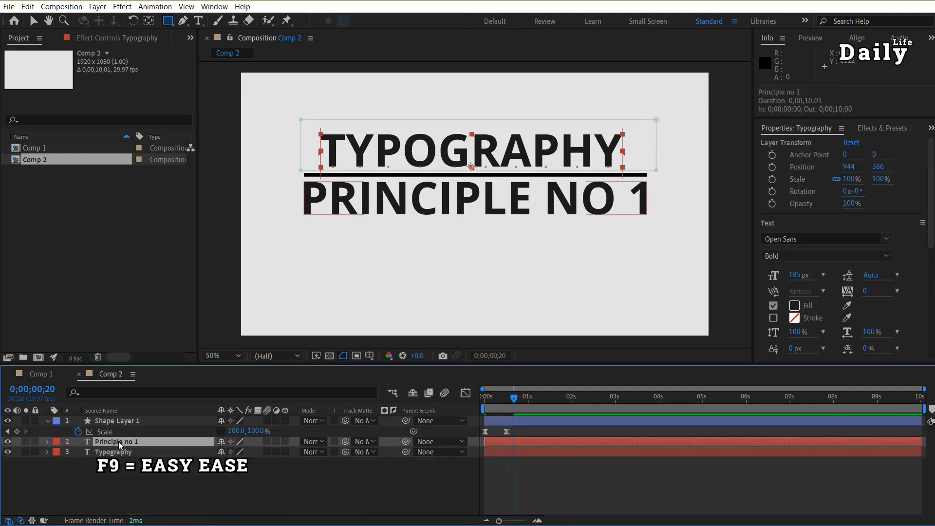
{"action": "left_click", "coordinate": [172, 23]}
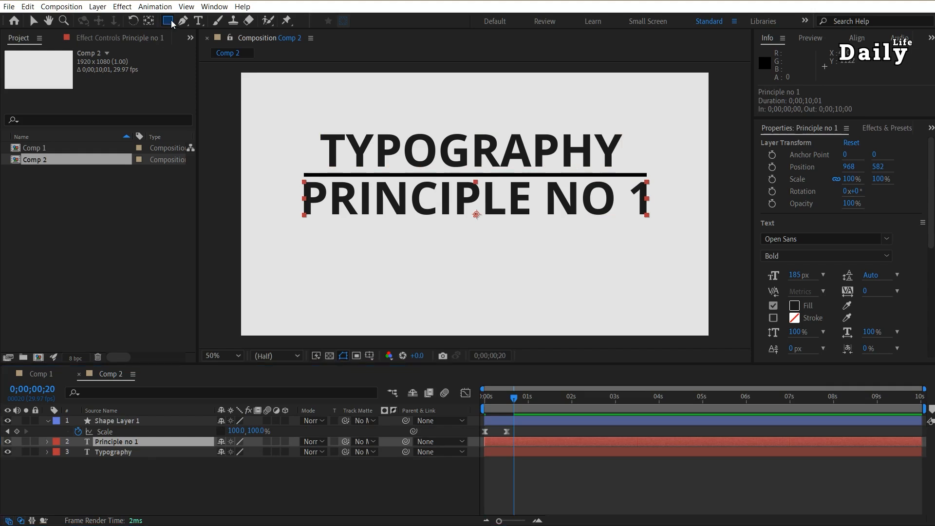
{"action": "left_click_drag", "start_coordinate": [560, 190], "coordinate": [686, 178]}
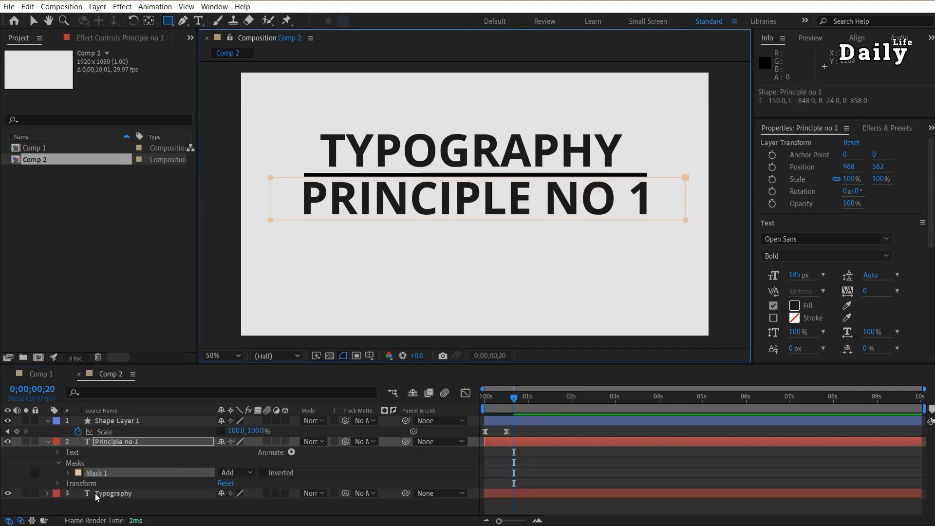
Copy Animator 1 from the Typography layer
{"action": "left_click", "coordinate": [48, 495]}
{"action": "left_click", "coordinate": [97, 475]}
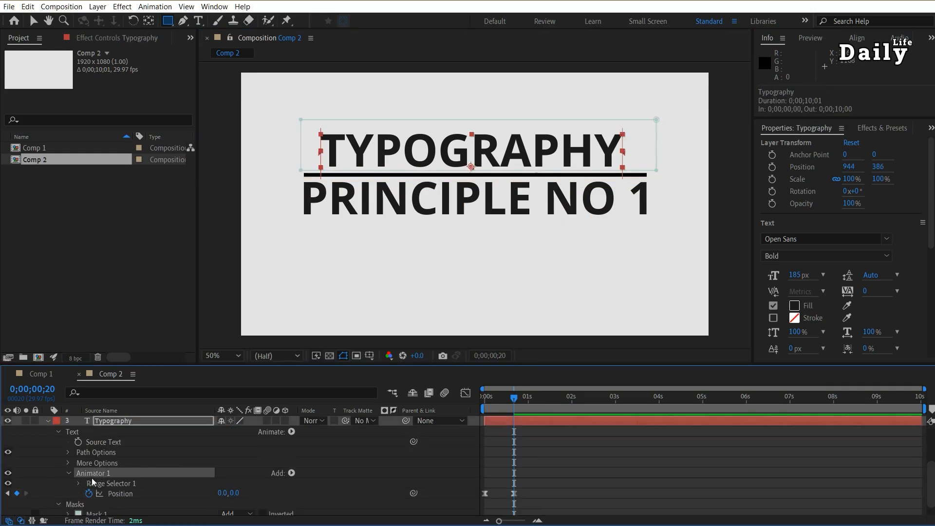
{"action": "left_click", "coordinate": [28, 6]}
{"action": "left_click", "coordinate": [29, 67]}
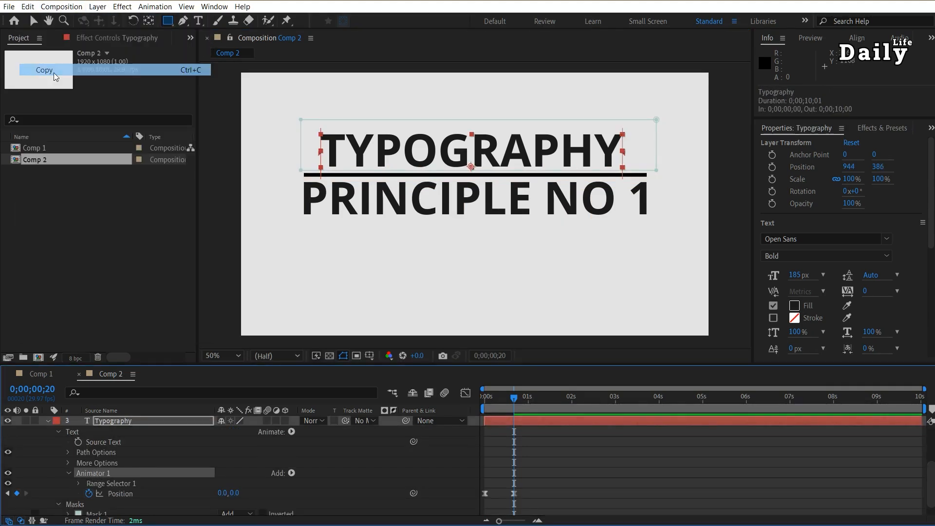
Paste the copied animator onto the Principle no 1 layer at 0;00;00;00
{"action": "scroll", "coordinate": [101, 467], "scroll_direction": "up", "scroll_amount": 3}
{"action": "left_click", "coordinate": [126, 442]}
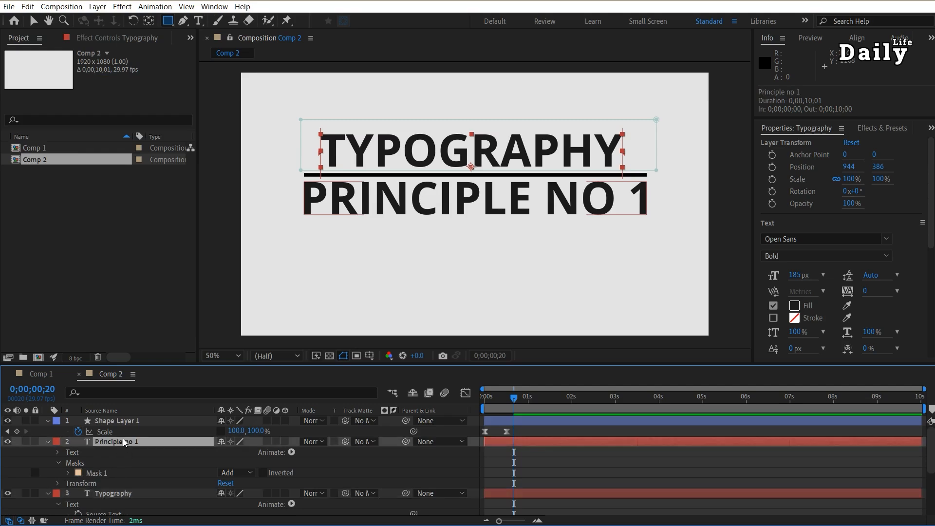
{"action": "left_click", "coordinate": [486, 396]}
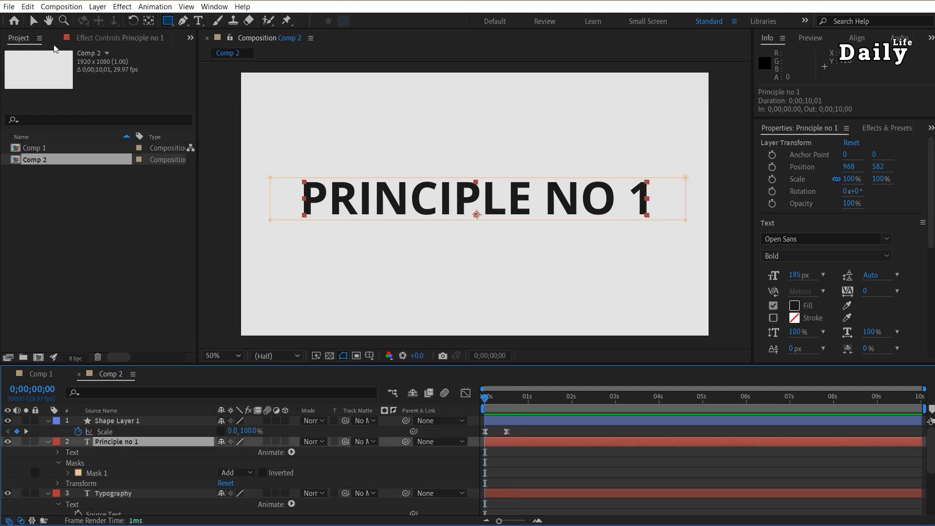
{"action": "left_click", "coordinate": [28, 6]}
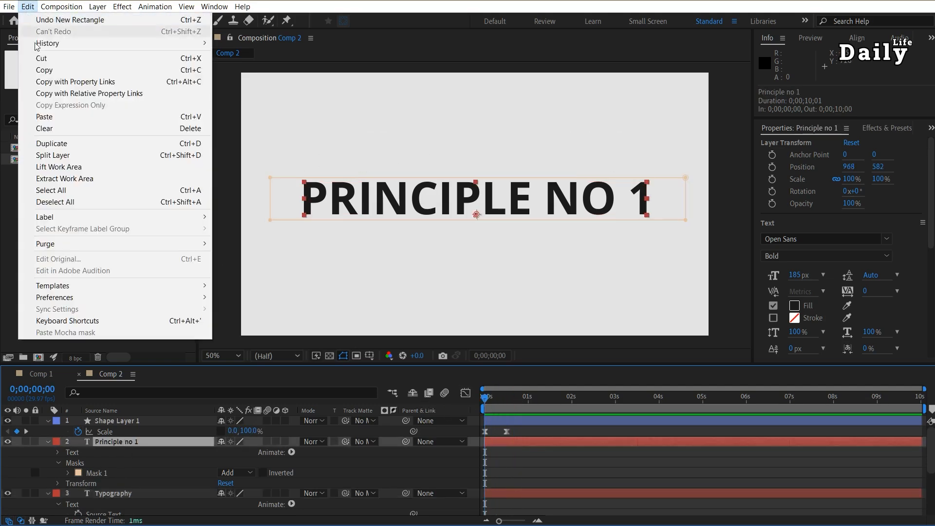
{"action": "left_click", "coordinate": [55, 117]}
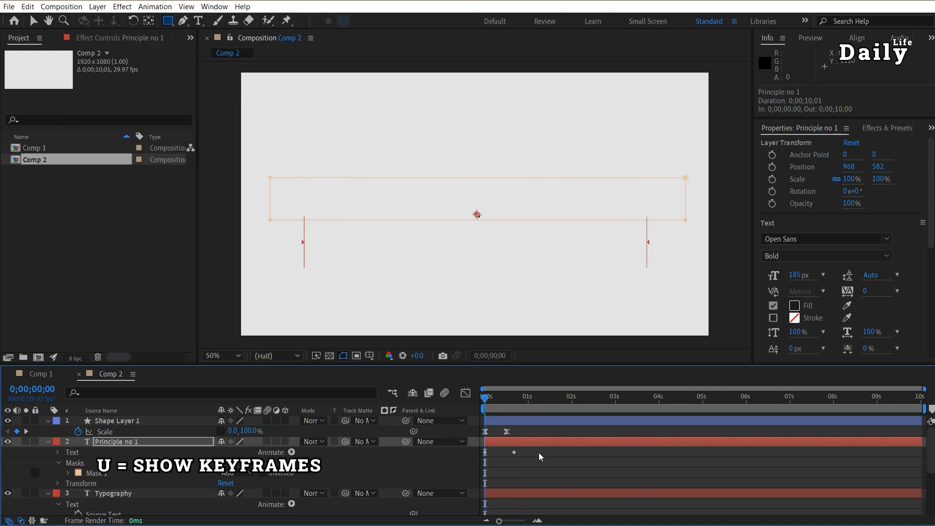
Set the Principle no 1 layer's first animator position keyframe to 0, -175 at 0;00;00;00 and preview the reveal
{"action": "key", "text": "u"}
{"action": "key", "text": "space"}
{"action": "left_click_drag", "start_coordinate": [501, 410], "coordinate": [480, 411]}
{"action": "left_click", "coordinate": [485, 453]}
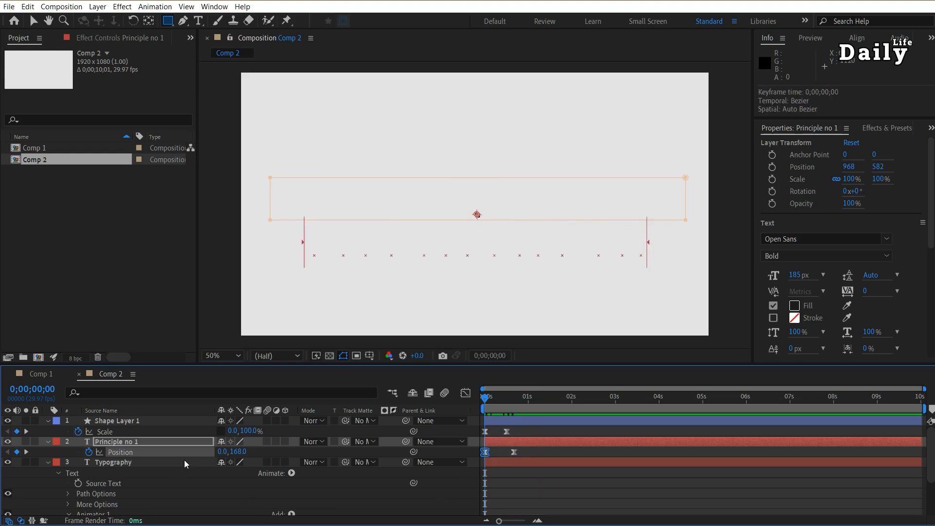
{"action": "left_click_drag", "start_coordinate": [235, 452], "coordinate": [74, 452]}
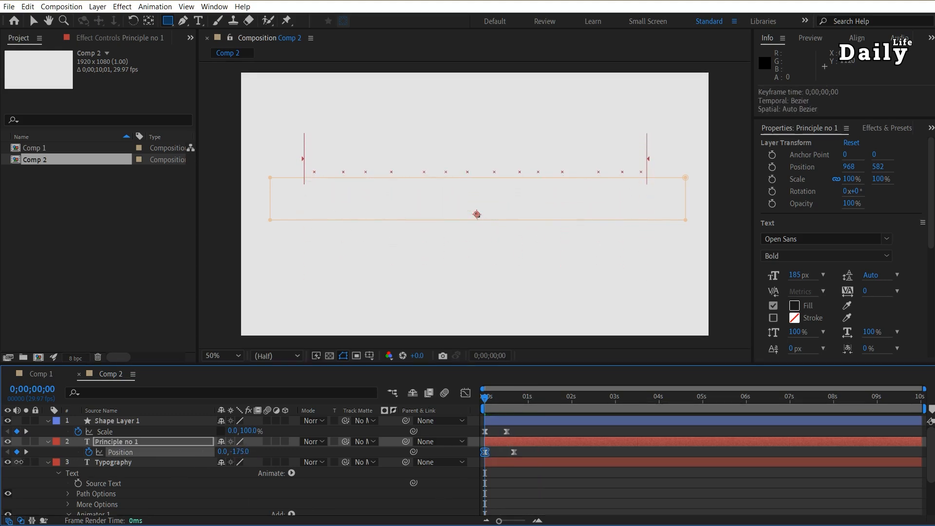
{"action": "key", "text": "space"}
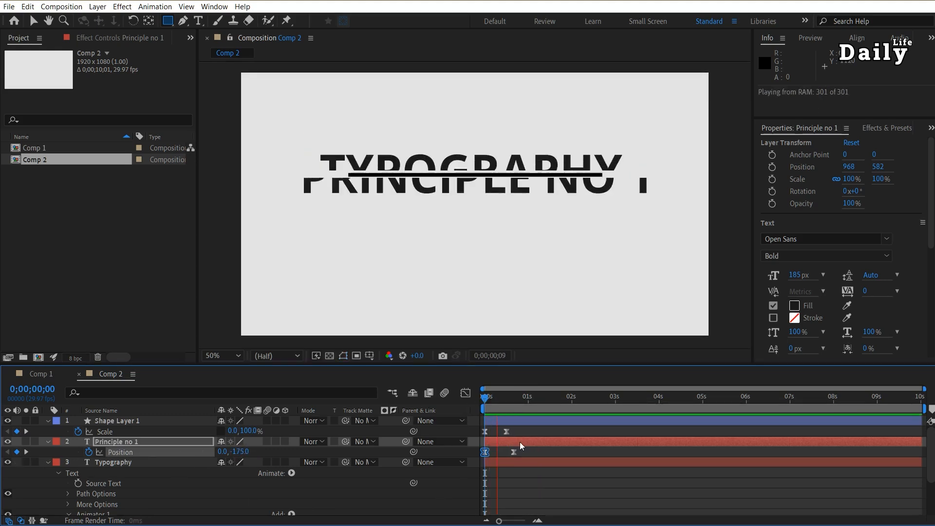
Shift the Principle no 1 and Typography layers a few frames later than the line layer and preview the timing
{"action": "left_click", "coordinate": [49, 463]}
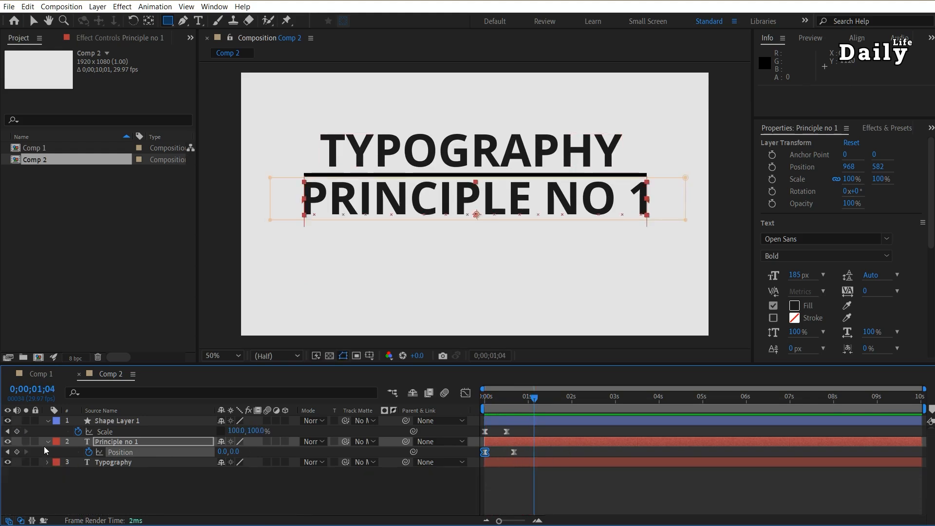
{"action": "left_click", "coordinate": [48, 441]}
{"action": "left_click", "coordinate": [499, 452]}
{"action": "left_click", "coordinate": [486, 441], "text": "shift"}
{"action": "left_click_drag", "start_coordinate": [486, 441], "coordinate": [496, 440]}
{"action": "left_click", "coordinate": [487, 394]}
{"action": "key", "text": "space"}
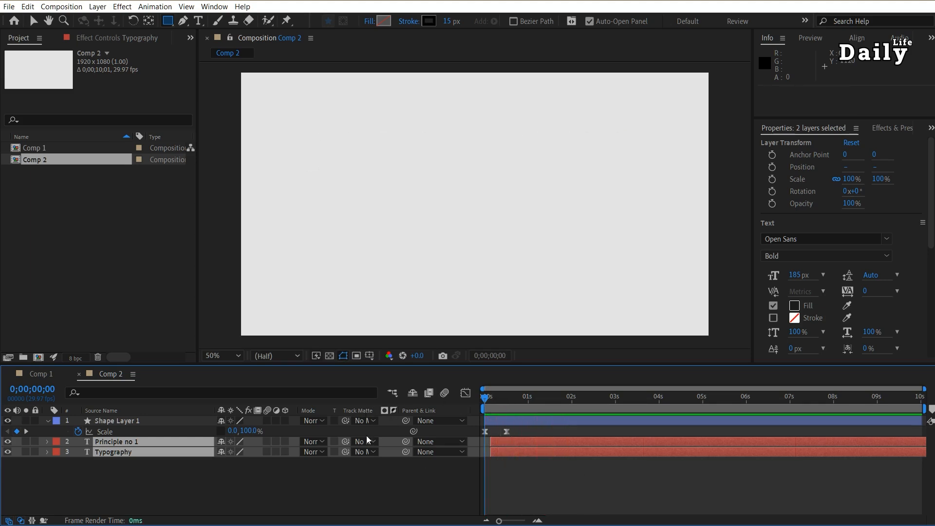
{"action": "key", "text": "space"}
{"action": "key", "text": "space"}
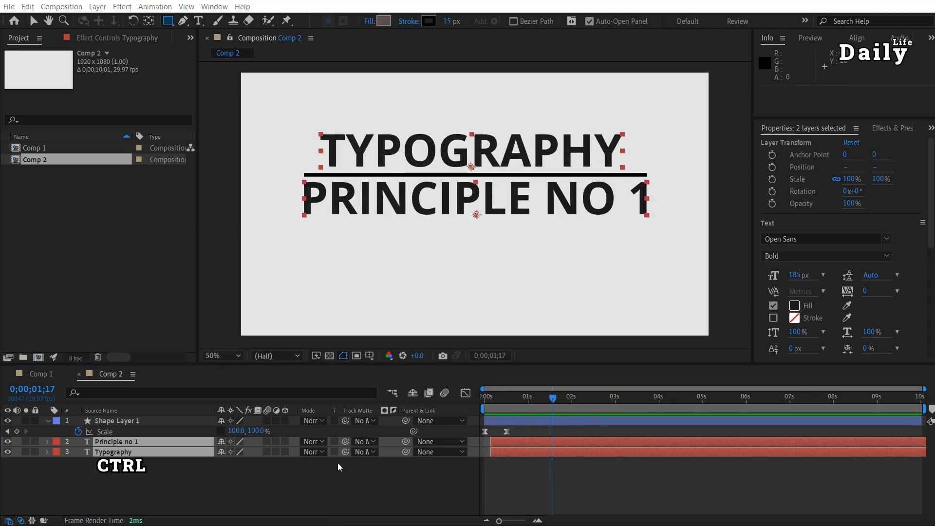
Create a new composition and add the text MOTION, placed near the centre of the frame
{"action": "left_click", "coordinate": [131, 299]}
{"action": "key", "text": "ctrl+n"}
{"action": "left_click", "coordinate": [603, 426]}
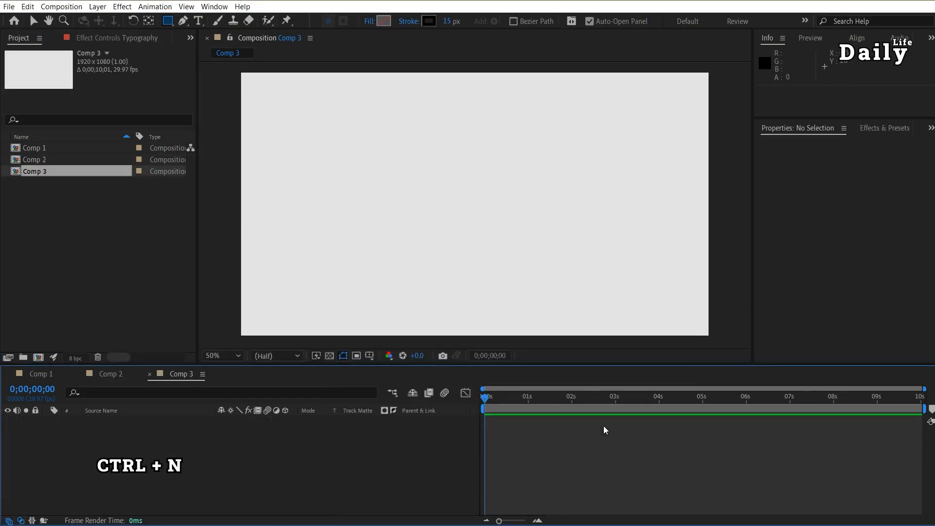
{"action": "key", "text": "ctrl+t"}
{"action": "left_click", "coordinate": [515, 192]}
{"action": "type", "text": "Motion"}
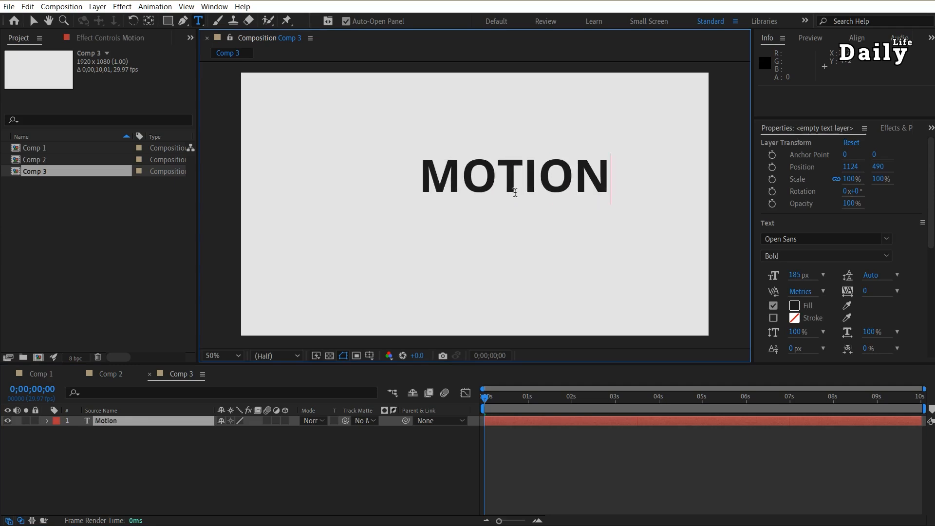
{"action": "key", "text": "Escape"}
{"action": "key", "text": "v"}
{"action": "left_click_drag", "start_coordinate": [555, 186], "coordinate": [498, 211]}
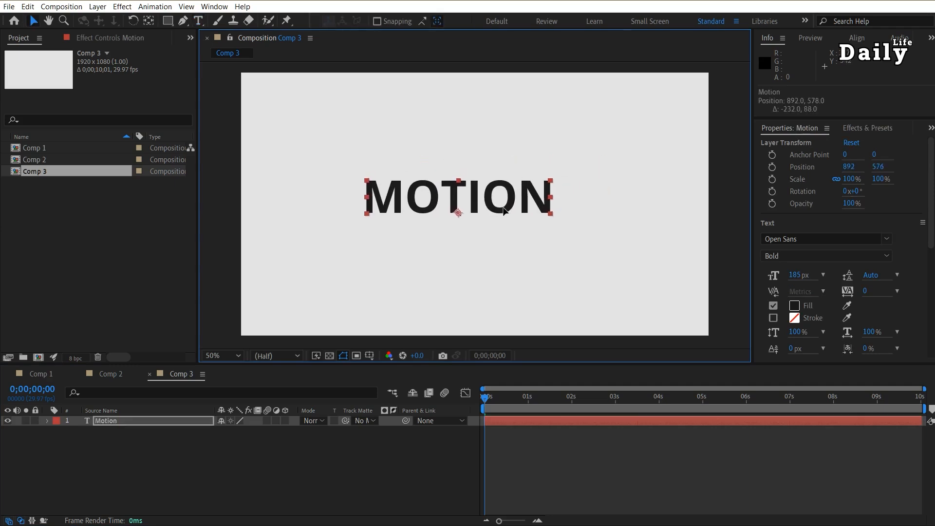
Draw a rectangular mask enclosing the letters MOT on the Motion layer, and duplicate the layer
{"action": "left_click", "coordinate": [167, 21]}
{"action": "mouse_move", "coordinate": [251, 169]}
{"action": "left_mouse_down"}
{"action": "mouse_move", "coordinate": [303, 244]}
{"action": "mouse_move", "coordinate": [441, 249]}
{"action": "mouse_move", "coordinate": [469, 236]}
{"action": "left_mouse_up"}
{"action": "key", "text": "ctrl+d"}
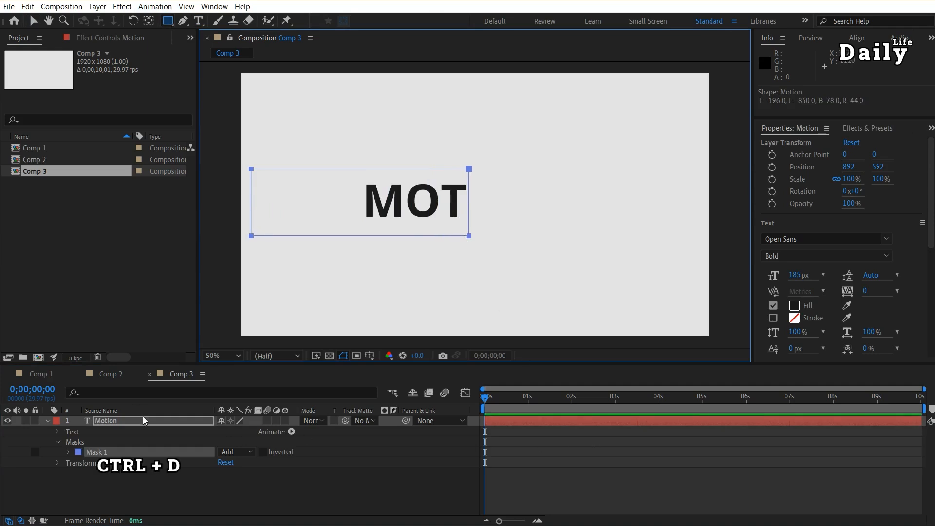
{"action": "left_click", "coordinate": [144, 421]}
{"action": "key", "text": "ctrl+d"}
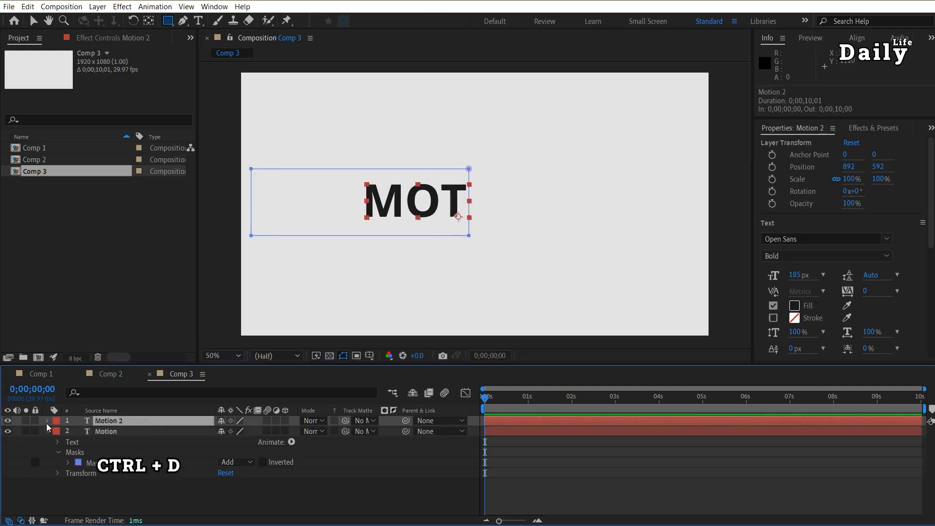
Change the mask mode of Mask 1 on the Motion 2 layer to Subtract
{"action": "left_click", "coordinate": [48, 421]}
{"action": "left_click", "coordinate": [59, 442]}
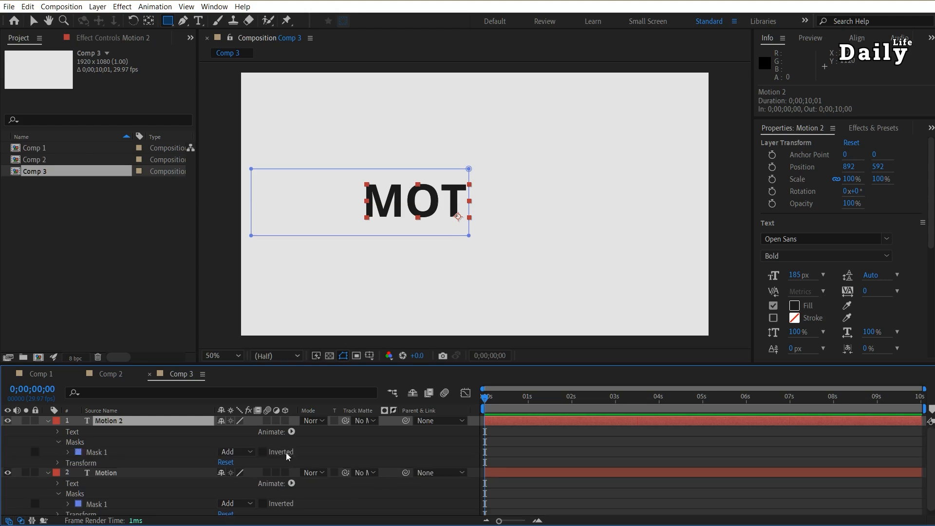
{"action": "left_click", "coordinate": [235, 451]}
{"action": "left_click", "coordinate": [241, 487]}
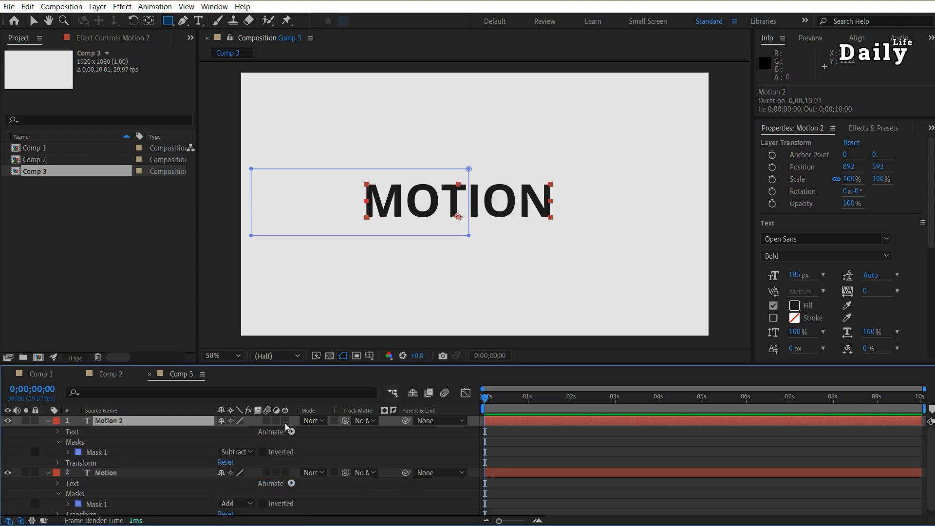
{"action": "left_click", "coordinate": [48, 421]}
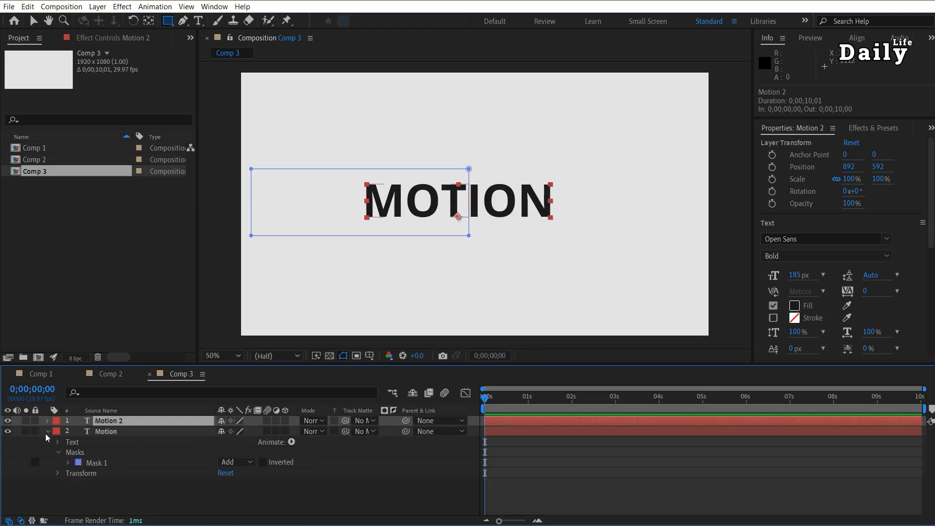
Add a Position animator to the Motion layer and keyframe its position at 449, 0 at 0;00;00;00
{"action": "left_click", "coordinate": [137, 432]}
{"action": "left_click", "coordinate": [292, 442]}
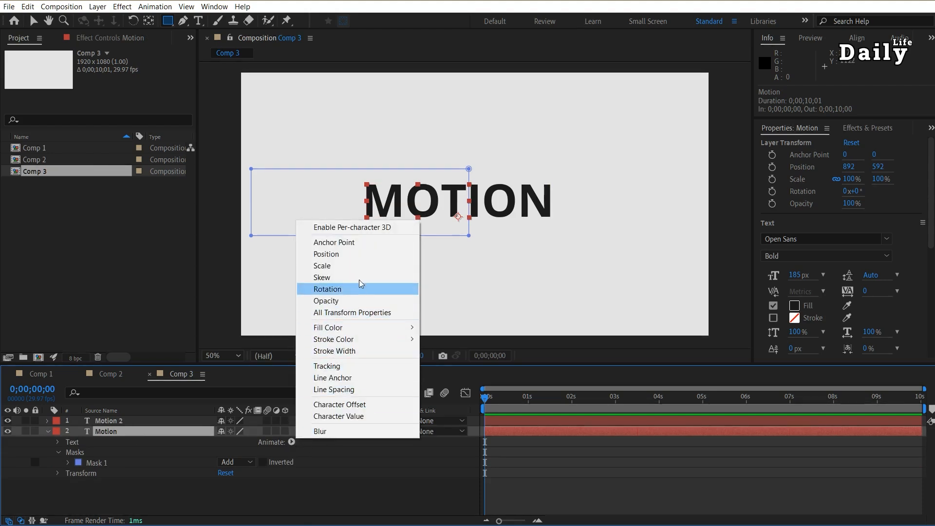
{"action": "left_click", "coordinate": [356, 256]}
{"action": "left_click_drag", "start_coordinate": [222, 507], "coordinate": [485, 494]}
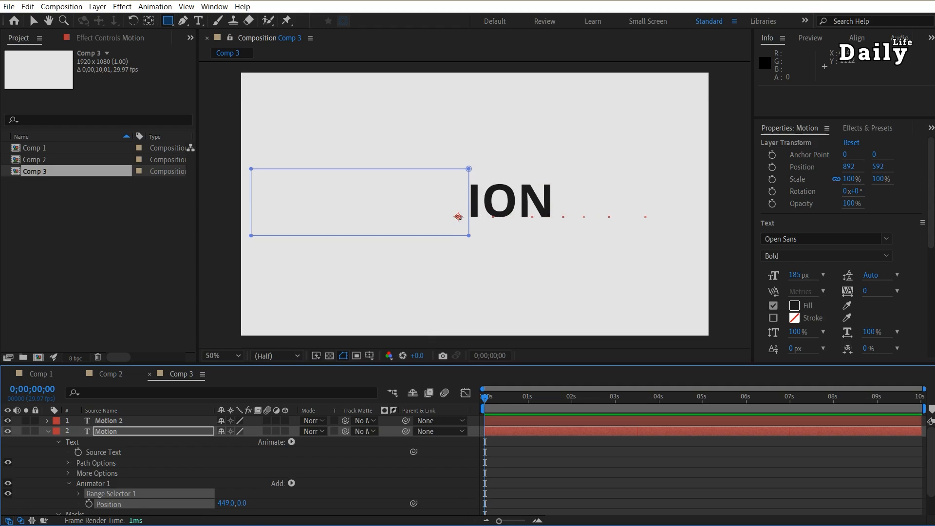
{"action": "left_click", "coordinate": [89, 505]}
Set the Motion layer's animator position to 0, 0 at 0;00;01;00
{"action": "key", "text": "shift+Page_Down"}
{"action": "key", "text": "shift+Page_Down"}
{"action": "key", "text": "shift+Page_Down"}
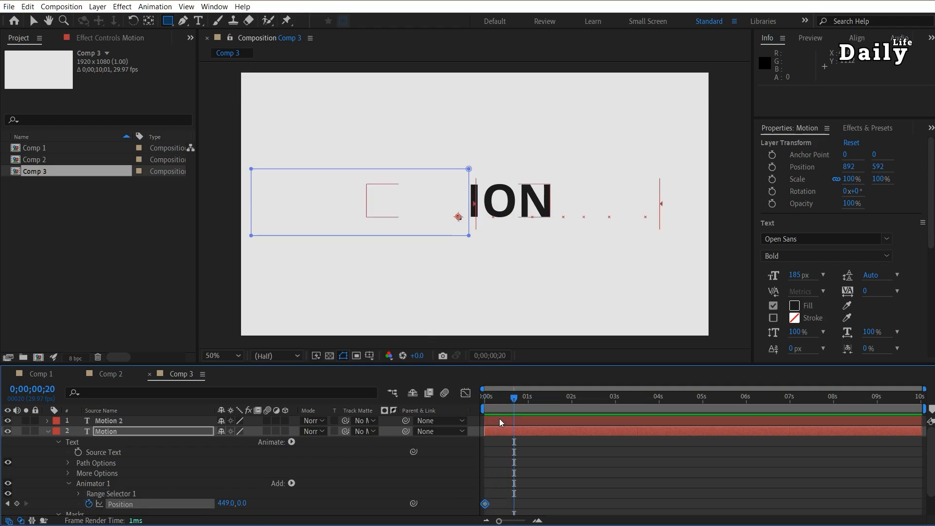
{"action": "left_click", "coordinate": [225, 504]}
{"action": "type", "text": "0"}
{"action": "key", "text": "Return"}
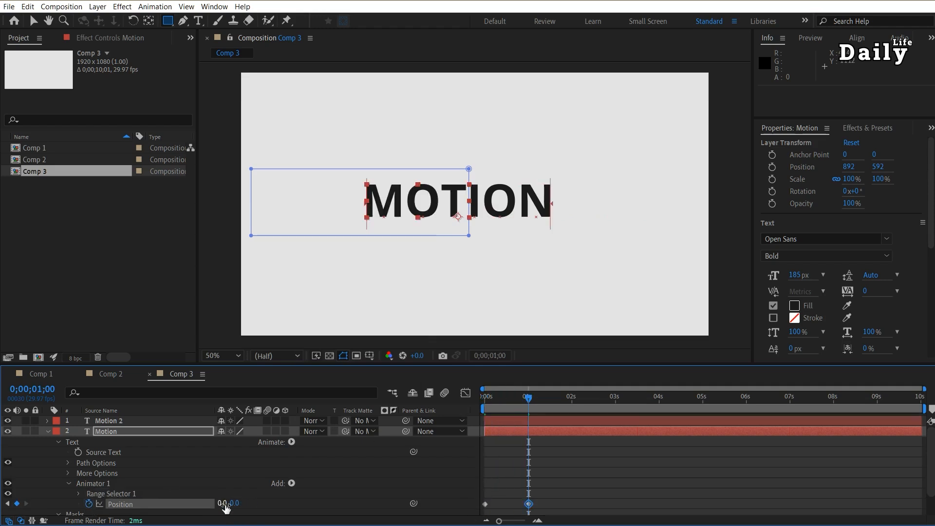
Apply Easy Ease to both of the Motion layer's position keyframes and preview the animation from the start
{"action": "left_click_drag", "start_coordinate": [559, 516], "coordinate": [490, 501]}
{"action": "key", "text": "F9"}
{"action": "key", "text": "space"}
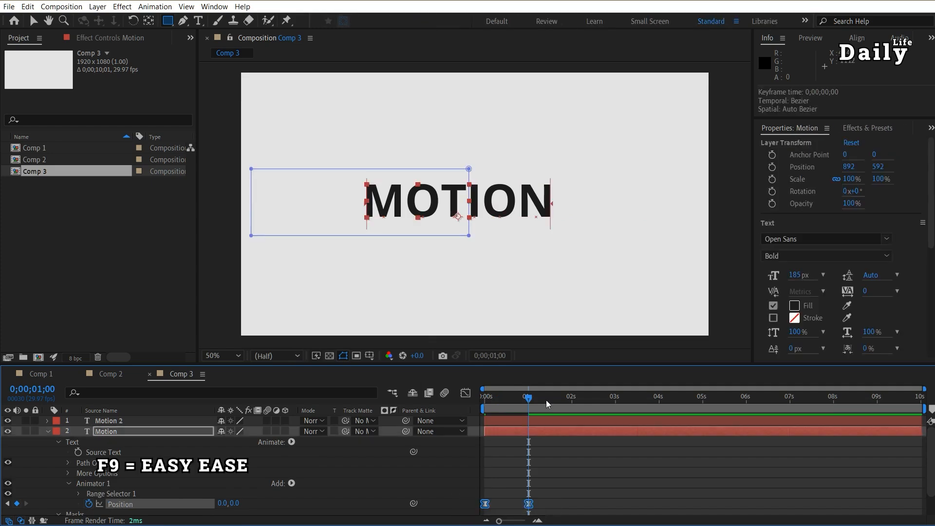
{"action": "key", "text": "Home"}
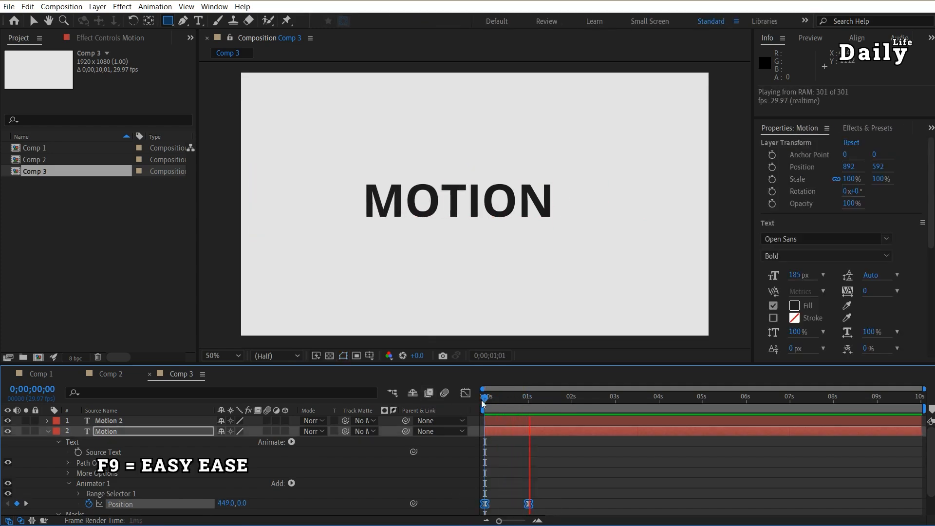
{"action": "key", "text": "space"}
Add a Position animator to the Motion 2 layer and keyframe its position at -372, 0 at 0;00;00;00
{"action": "left_click", "coordinate": [104, 421]}
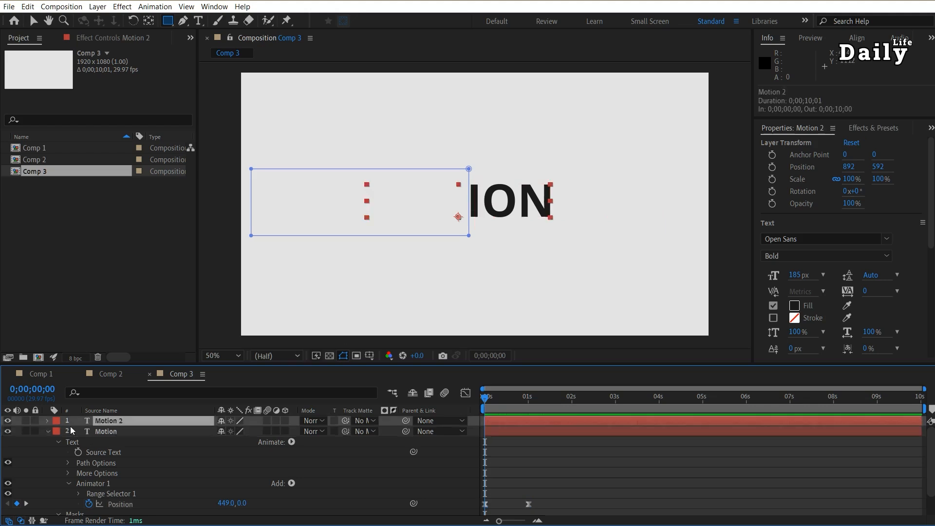
{"action": "left_click", "coordinate": [48, 420]}
{"action": "left_click", "coordinate": [291, 431]}
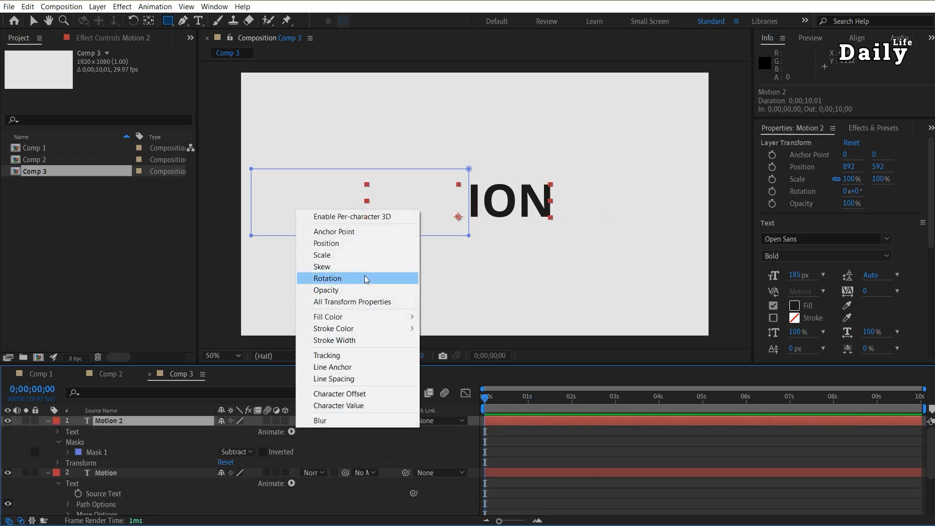
{"action": "left_click", "coordinate": [363, 243]}
{"action": "left_click_drag", "start_coordinate": [226, 500], "coordinate": [4, 498]}
{"action": "left_click", "coordinate": [90, 493]}
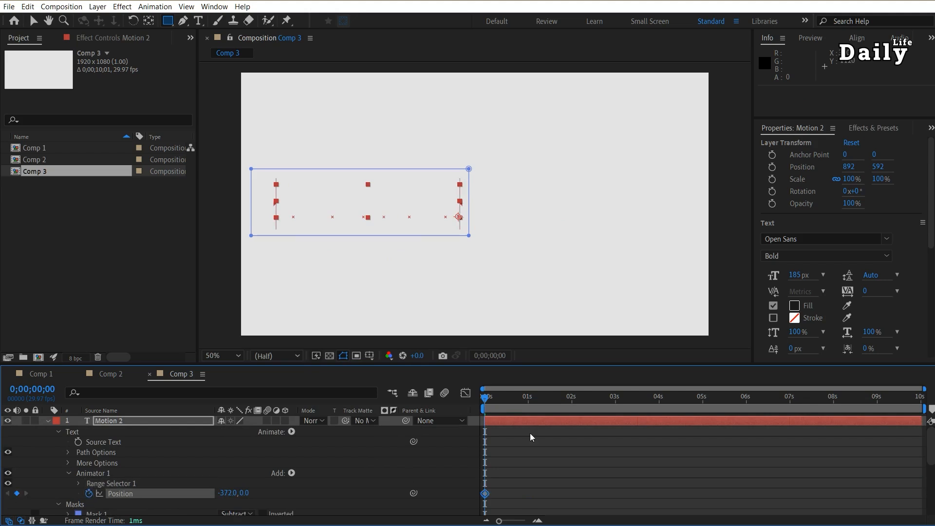
Set Motion 2's animator position to 0, 0 at 0;00;01;00 and -356, 0 at the start, with Easy Ease on both keyframes, and preview
{"action": "left_click", "coordinate": [531, 398]}
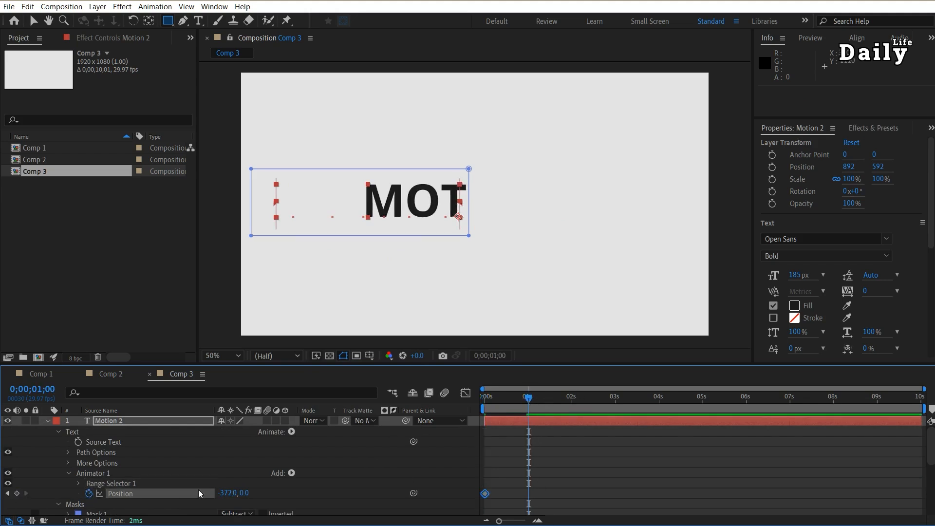
{"action": "left_click", "coordinate": [229, 494]}
{"action": "type", "text": "0"}
{"action": "key", "text": "Return"}
{"action": "left_click_drag", "start_coordinate": [529, 399], "coordinate": [478, 396]}
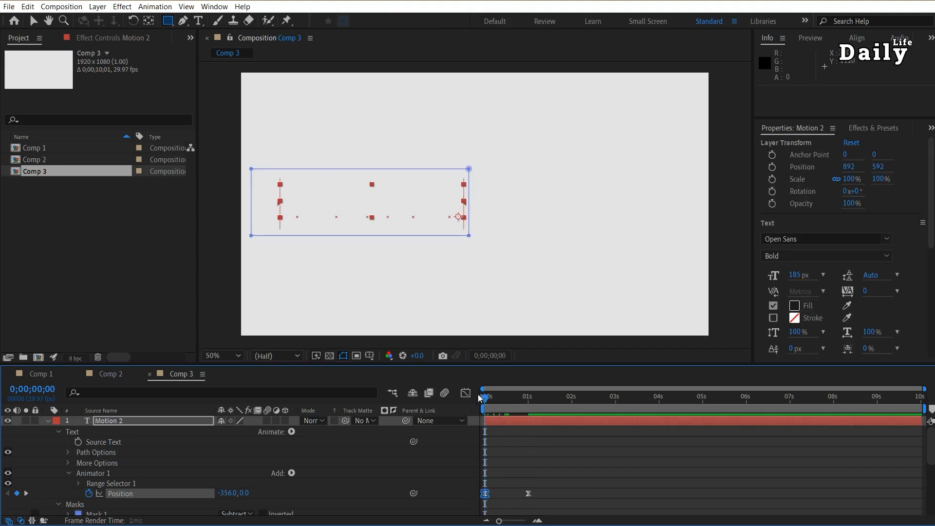
{"action": "key", "text": "space"}
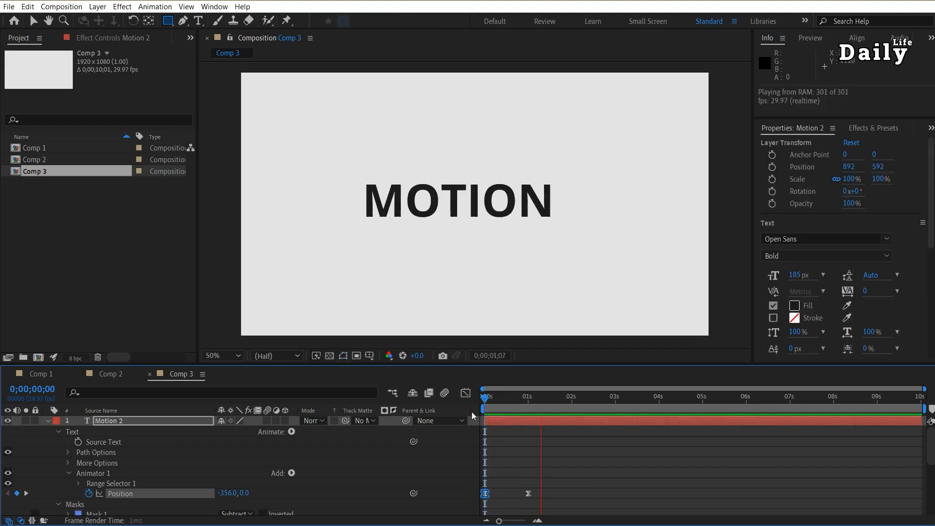
End the work area at about 1.5 seconds and preview the MOTION animation
{"action": "left_click", "coordinate": [548, 396]}
{"action": "key", "text": "n"}
{"action": "key", "text": "space"}
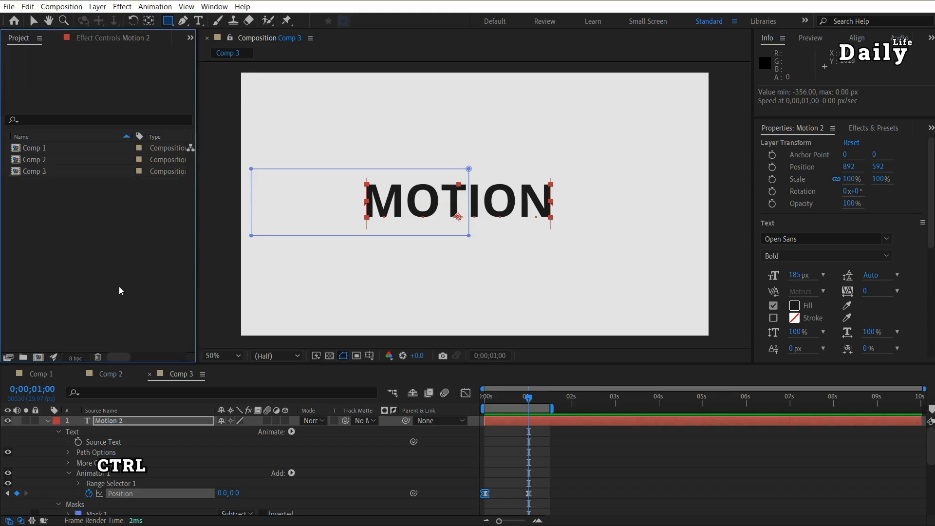
Create a new 1920x1080 composition and add the text TYPOGRAPHY, placed near the centre of the frame
{"action": "key", "text": "ctrl+n"}
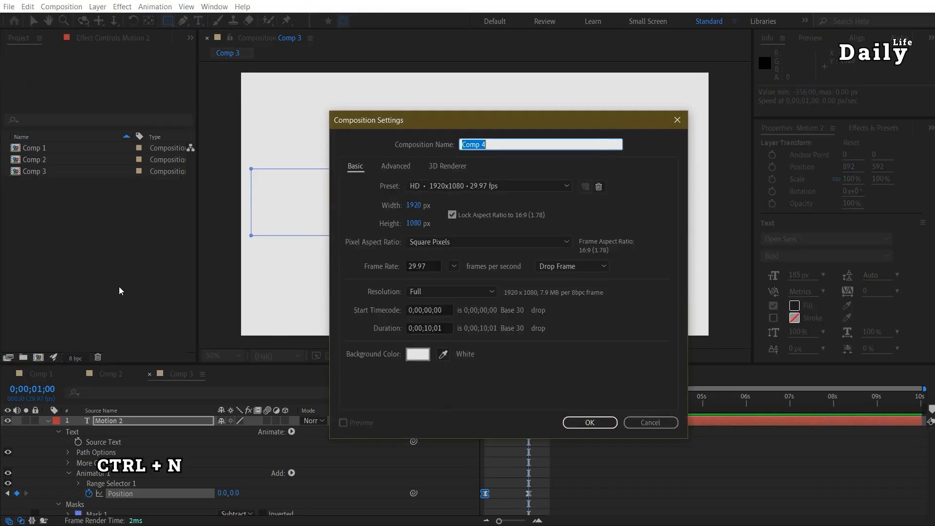
{"action": "left_click", "coordinate": [581, 423]}
{"action": "key", "text": "ctrl+t"}
{"action": "left_click", "coordinate": [573, 189]}
{"action": "type", "text": "T"}
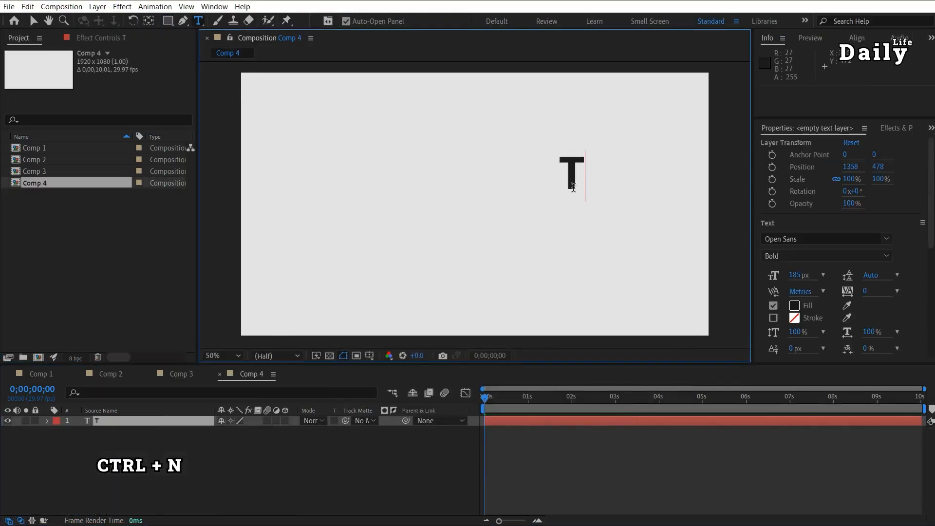
{"action": "type", "text": "ypography"}
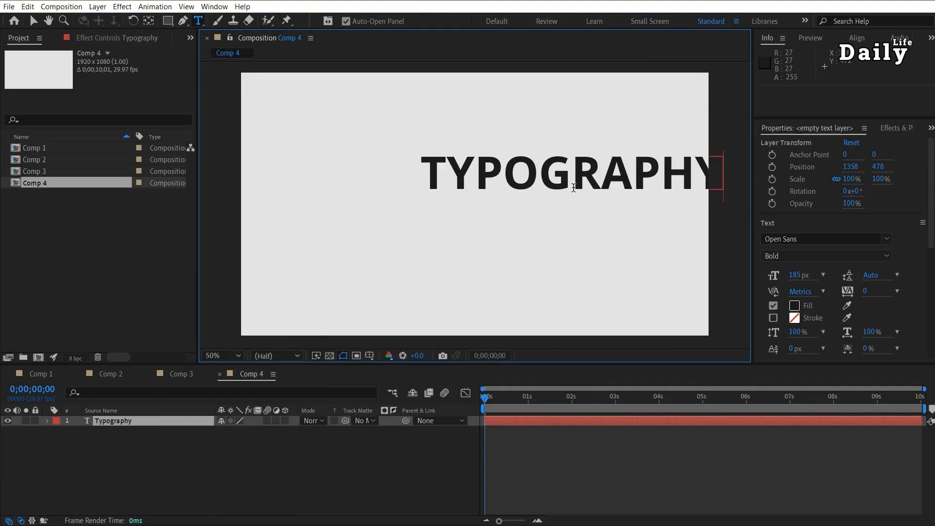
{"action": "key", "text": "Escape"}
{"action": "key", "text": "v"}
{"action": "left_click_drag", "start_coordinate": [614, 180], "coordinate": [522, 211]}
Add a Position animator to the Typography layer and keyframe its position at -1700, 0 at 0;00;00;00
{"action": "left_click", "coordinate": [137, 422]}
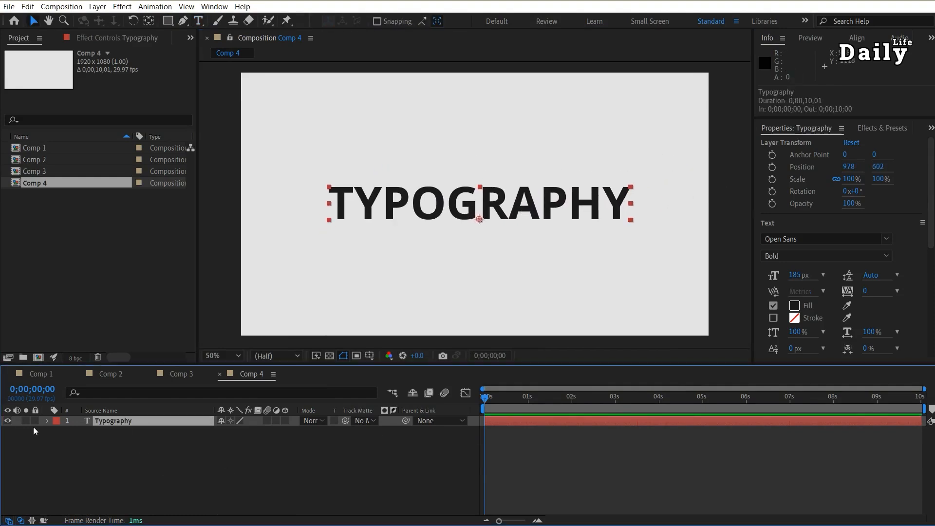
{"action": "left_click", "coordinate": [47, 421]}
{"action": "left_click", "coordinate": [291, 432]}
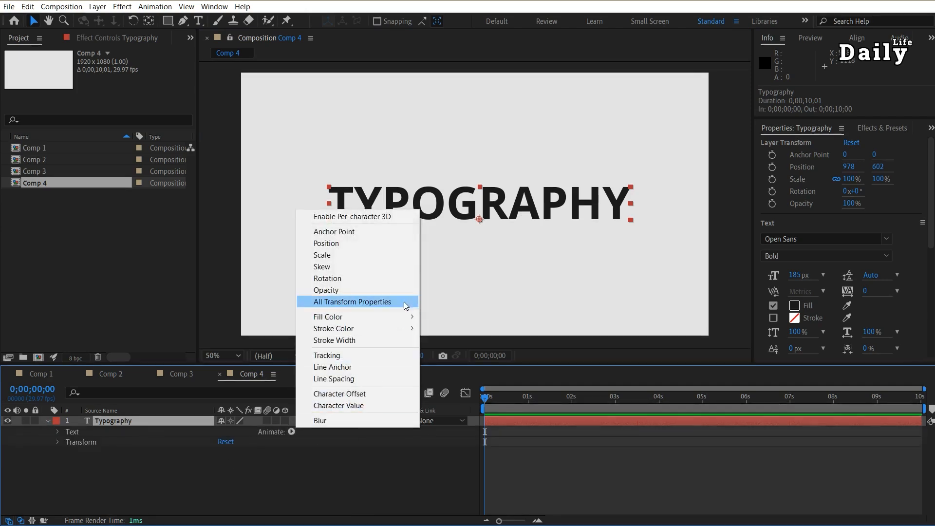
{"action": "left_click", "coordinate": [395, 243]}
{"action": "left_click_drag", "start_coordinate": [223, 494], "coordinate": [22, 494]}
{"action": "left_click", "coordinate": [89, 493]}
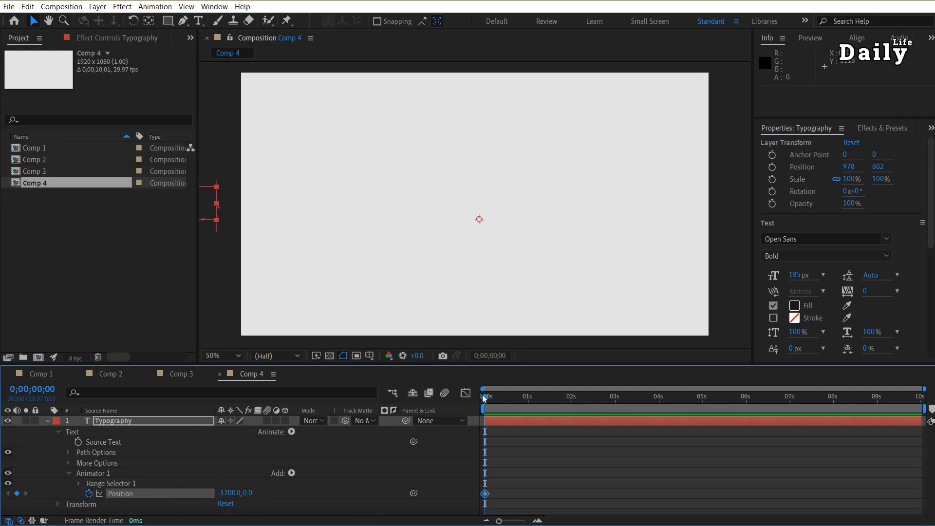
Set the Typography layer's animator position to 50, 0 at 0;00;01;00 and to 0, 0 at 0;00;01;10
{"action": "left_click_drag", "start_coordinate": [485, 398], "coordinate": [529, 398]}
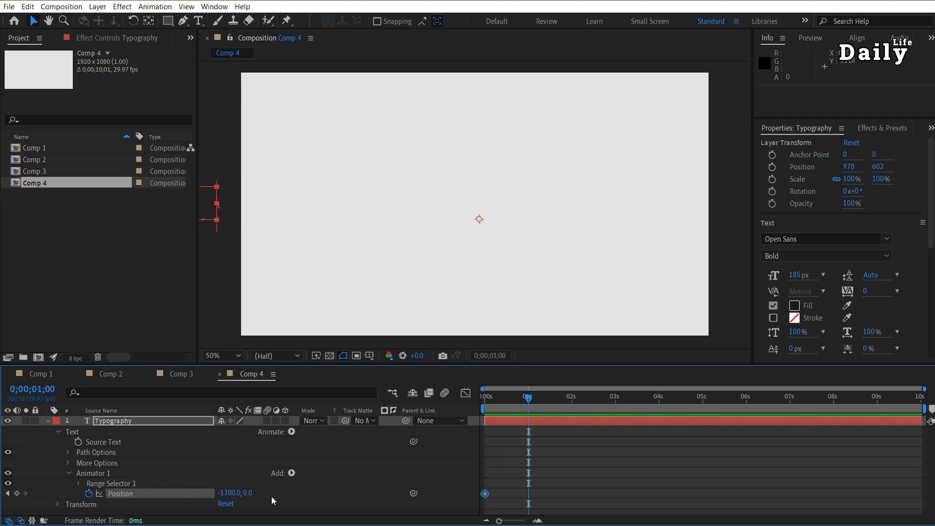
{"action": "left_click", "coordinate": [229, 493]}
{"action": "type", "text": "50"}
{"action": "key", "text": "Return"}
{"action": "left_click_drag", "start_coordinate": [528, 400], "coordinate": [543, 400]}
{"action": "left_click", "coordinate": [223, 493]}
{"action": "type", "text": "0"}
{"action": "key", "text": "Return"}
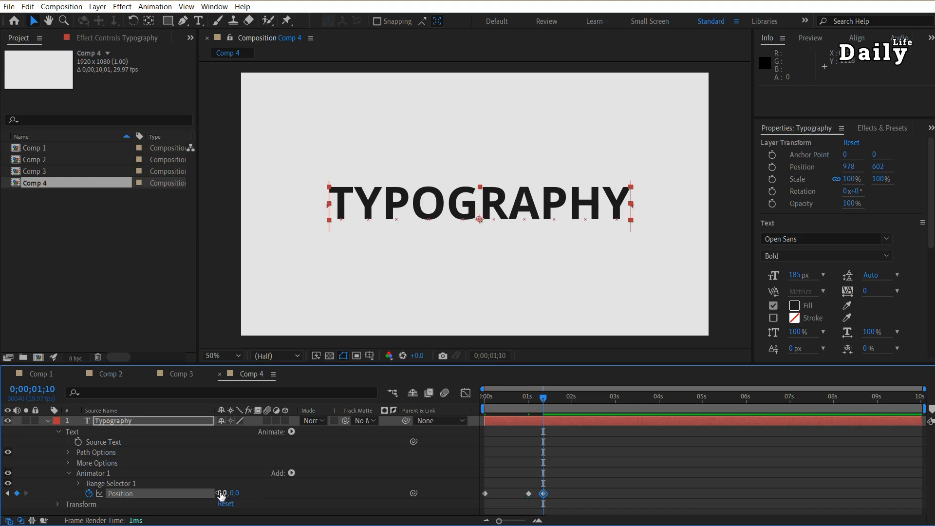
Make the middle position keyframe rove across time and select all three position keyframes
{"action": "right_click", "coordinate": [528, 494]}
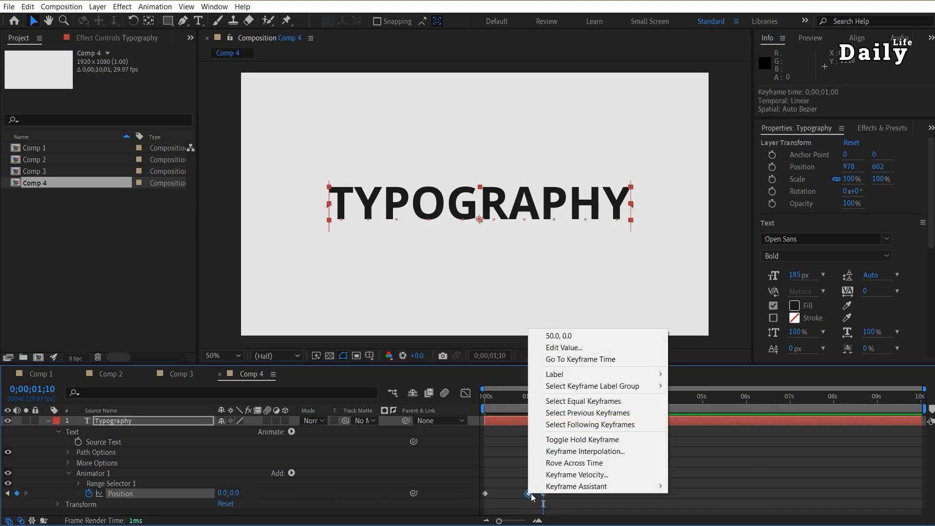
{"action": "left_click", "coordinate": [587, 463]}
{"action": "left_click_drag", "start_coordinate": [574, 481], "coordinate": [451, 498]}
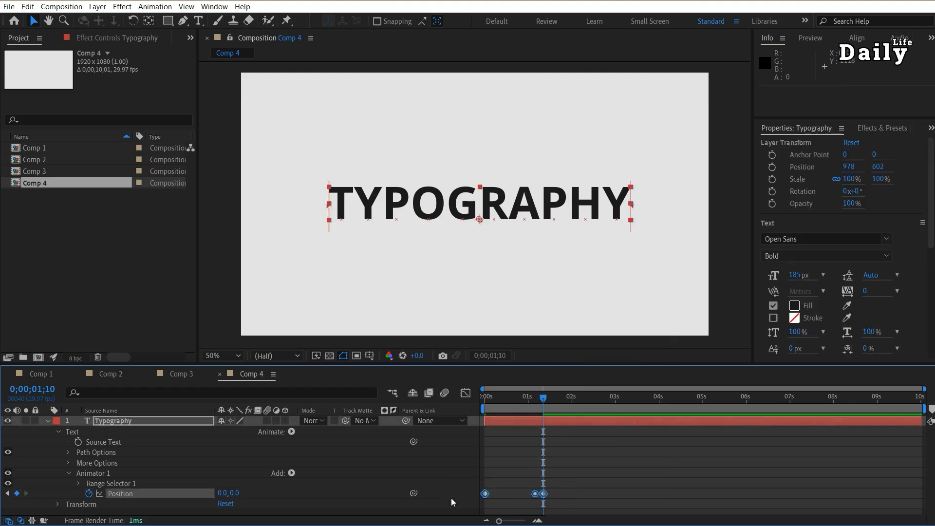
Apply Easy Ease to the selected Position keyframes and reshape their speed graph so the slide-in's speed peaks late, just before 0;00;01;04
{"action": "key", "text": "F9"}
{"action": "left_click", "coordinate": [466, 393]}
{"action": "left_click", "coordinate": [581, 508]}
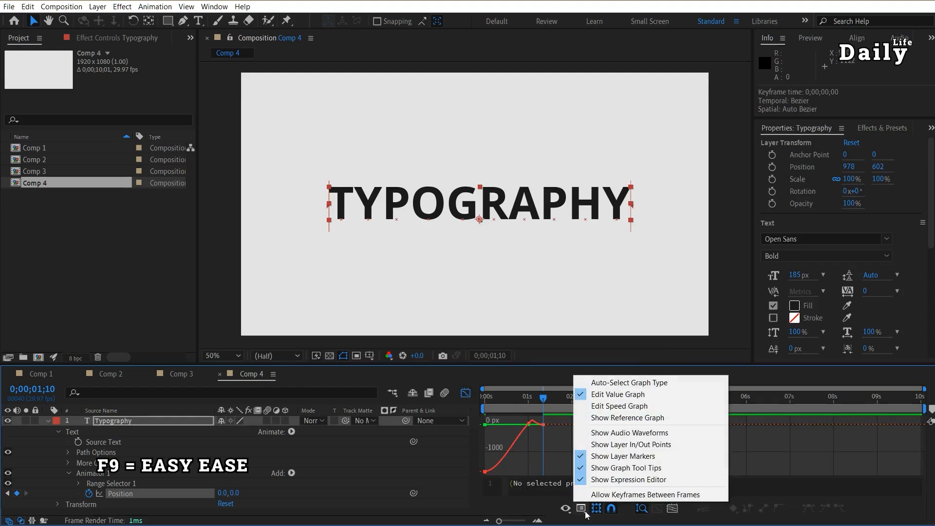
{"action": "left_click", "coordinate": [624, 412]}
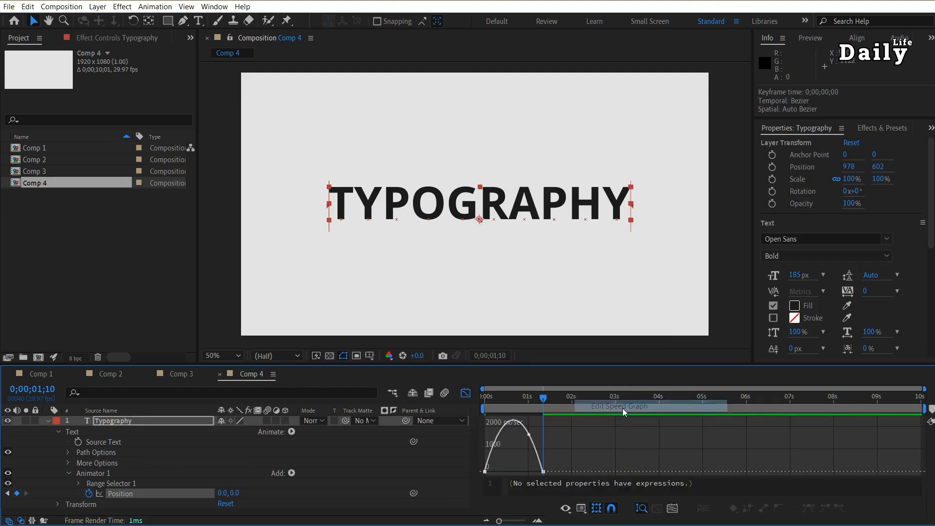
{"action": "left_click", "coordinate": [485, 472]}
{"action": "left_click_drag", "start_coordinate": [495, 472], "coordinate": [514, 471]}
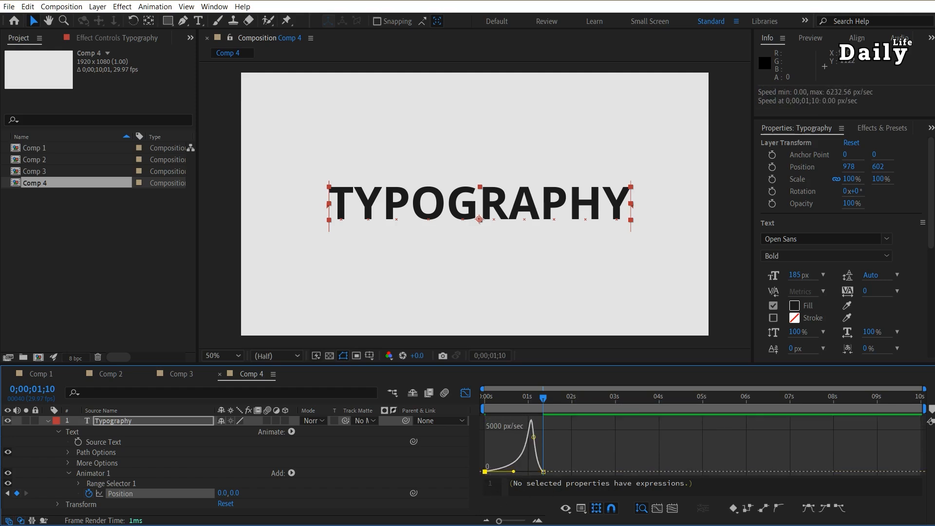
{"action": "left_click", "coordinate": [466, 393]}
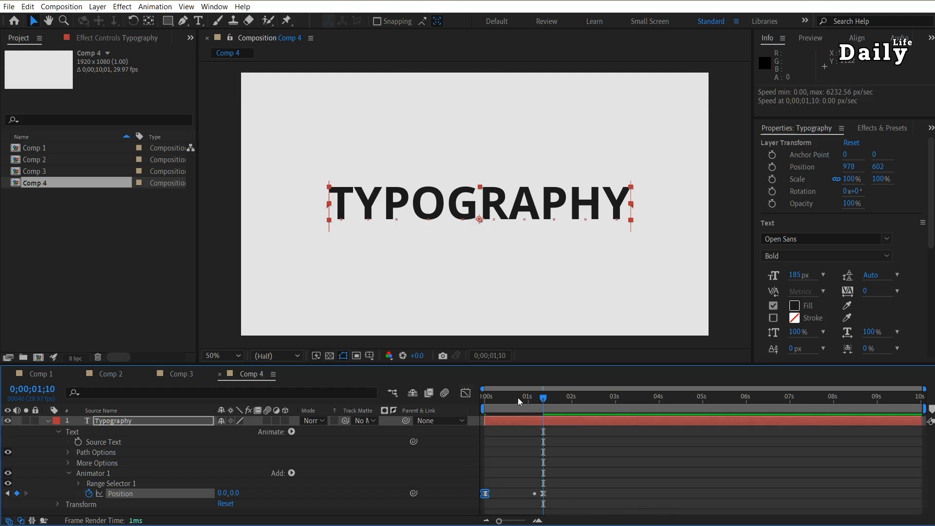
Preview the TYPOGRAPHY slide-in several times to check its easing and overshoot
{"action": "key", "text": "space"}
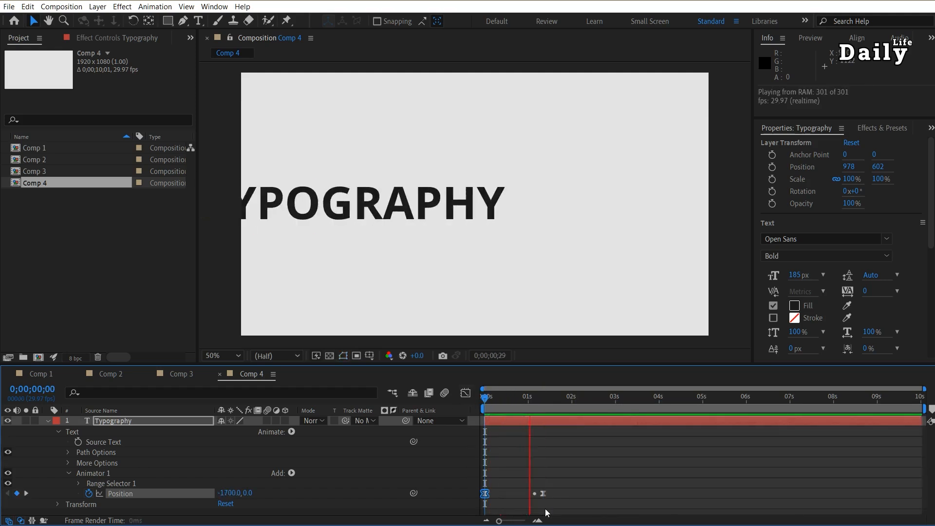
{"action": "key", "text": "space"}
{"action": "key", "text": "space"}
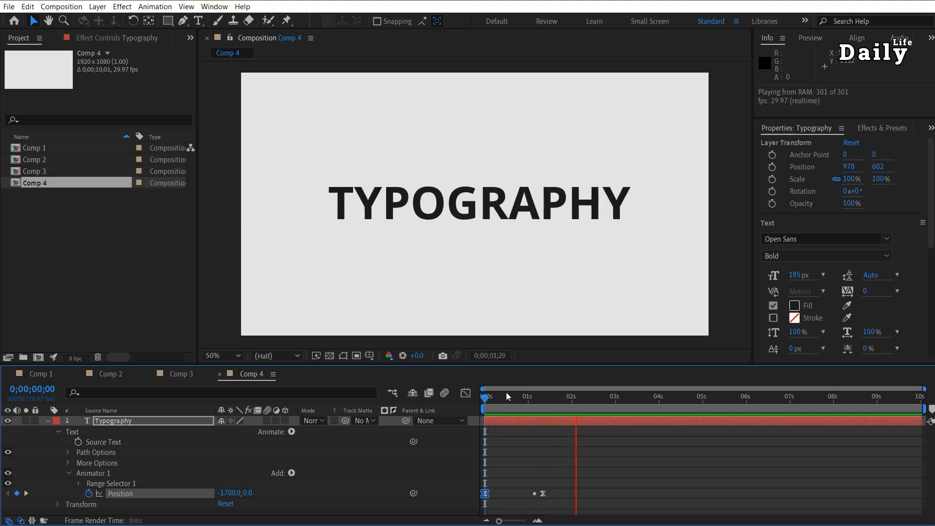
{"action": "key", "text": "space"}
{"action": "key", "text": "space"}
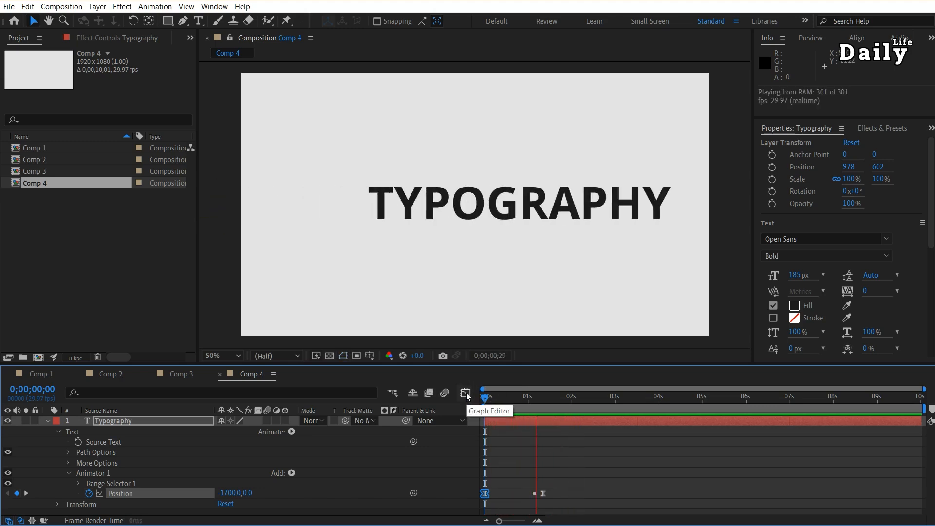
{"action": "key", "text": "space"}
{"action": "key", "text": "space"}
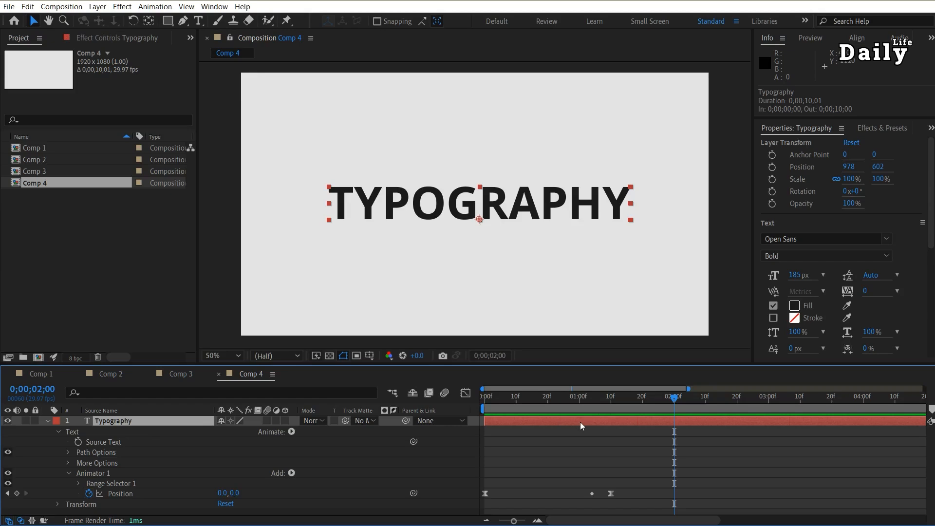
Add a separate Rotation animator to the Typography layer, rotate it 39°, and set its range selector's Start to 90%
{"action": "key", "text": "F2"}
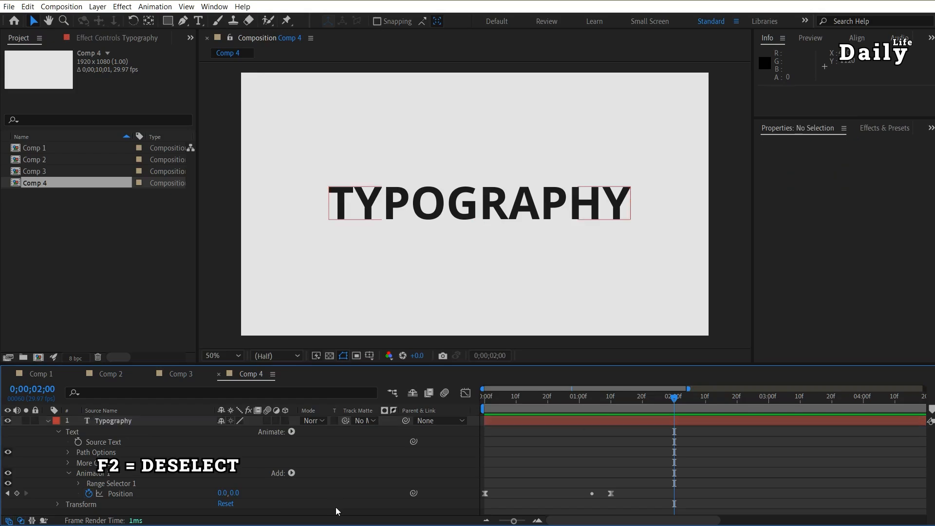
{"action": "left_click", "coordinate": [291, 431]}
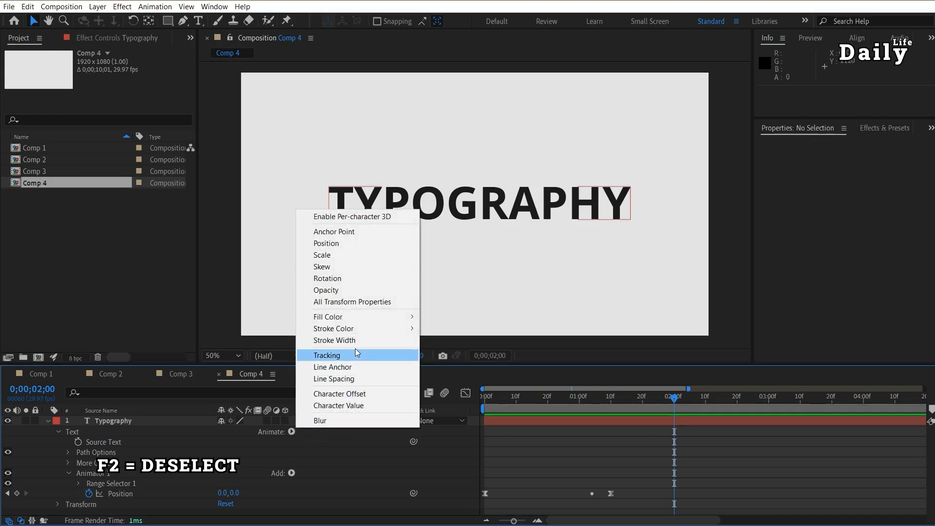
{"action": "left_click", "coordinate": [348, 279]}
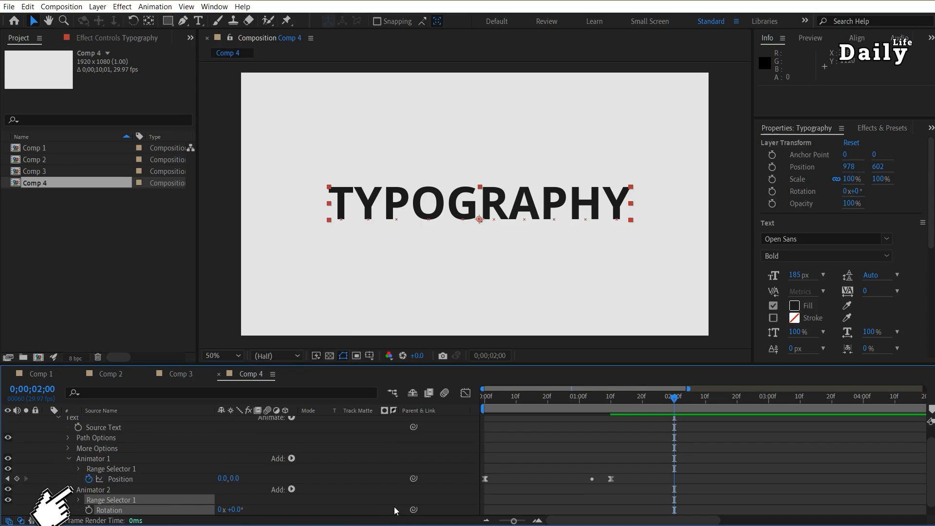
{"action": "left_click_drag", "start_coordinate": [234, 509], "coordinate": [254, 509]}
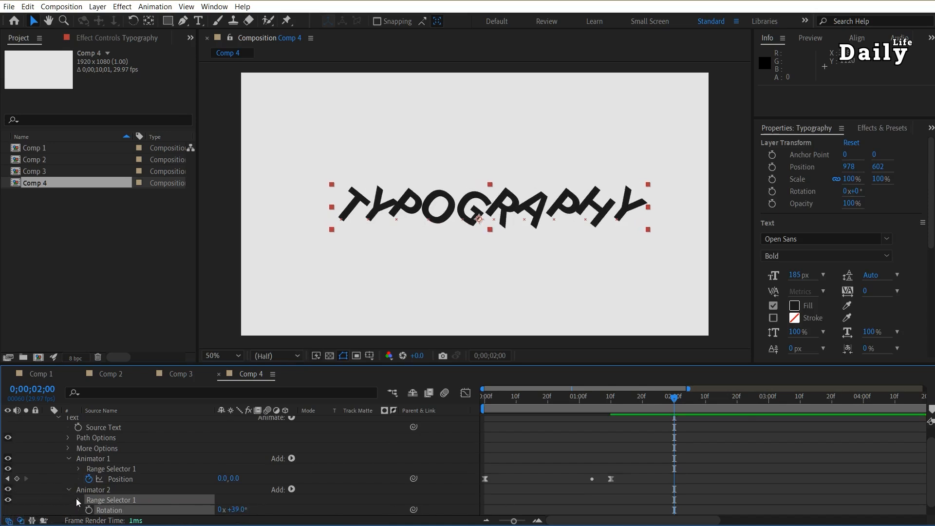
{"action": "left_click", "coordinate": [78, 500]}
{"action": "left_click_drag", "start_coordinate": [218, 479], "coordinate": [353, 478]}
Keyframe the second animator's Rotation at 0° at 0;00;01;04
{"action": "left_click_drag", "start_coordinate": [642, 400], "coordinate": [592, 400]}
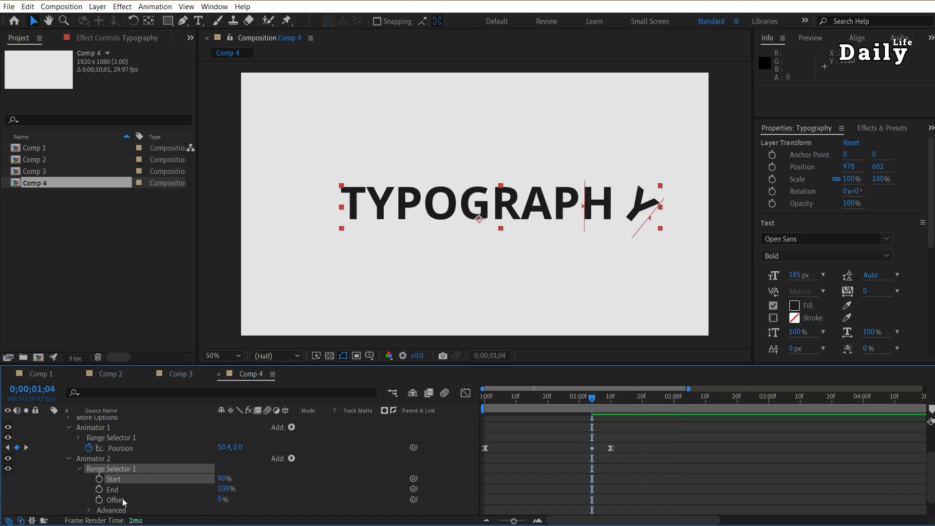
{"action": "left_click", "coordinate": [80, 469]}
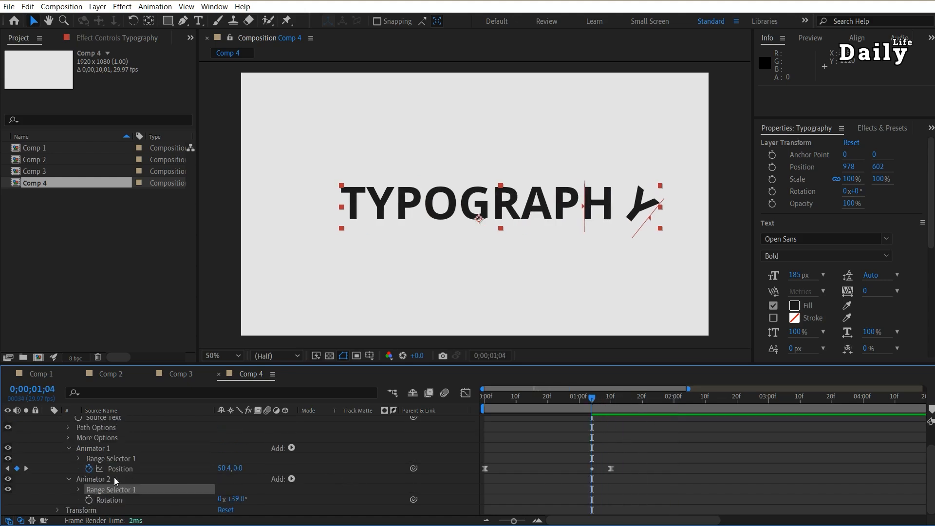
{"action": "left_click", "coordinate": [88, 500]}
{"action": "left_click", "coordinate": [236, 499]}
{"action": "type", "text": "0"}
{"action": "key", "text": "Return"}
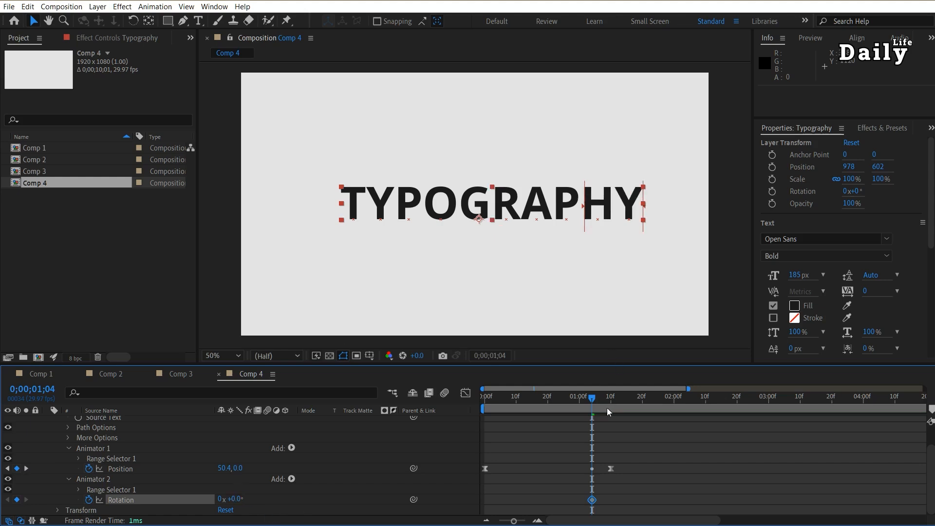
Set the second animator's Rotation to 45° at 0;00;01;06 and to 0° at 0;00;01;10
{"action": "left_click_drag", "start_coordinate": [592, 400], "coordinate": [599, 400]}
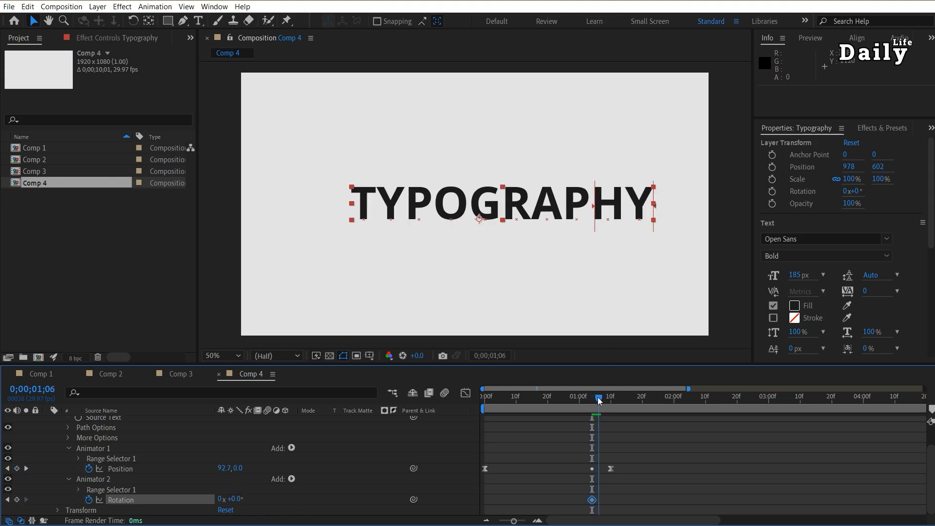
{"action": "left_click_drag", "start_coordinate": [238, 502], "coordinate": [249, 501]}
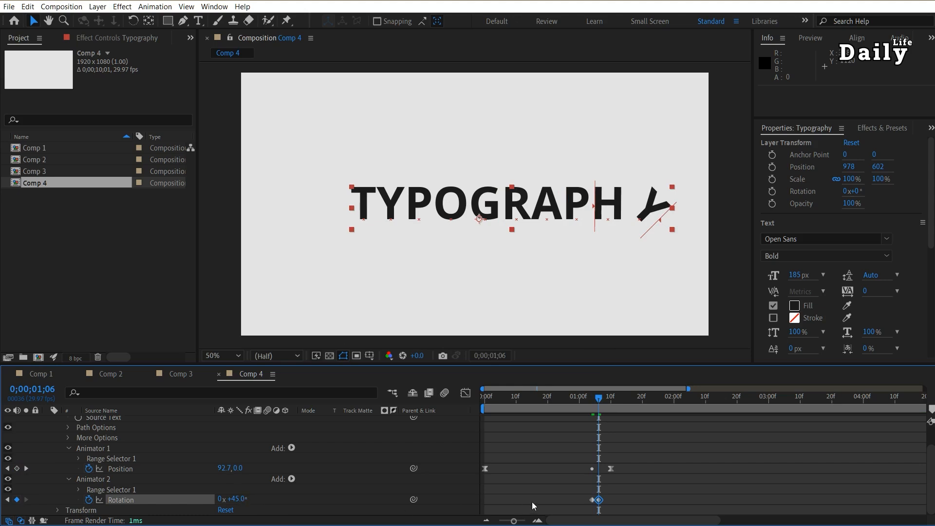
{"action": "left_click_drag", "start_coordinate": [602, 397], "coordinate": [611, 397]}
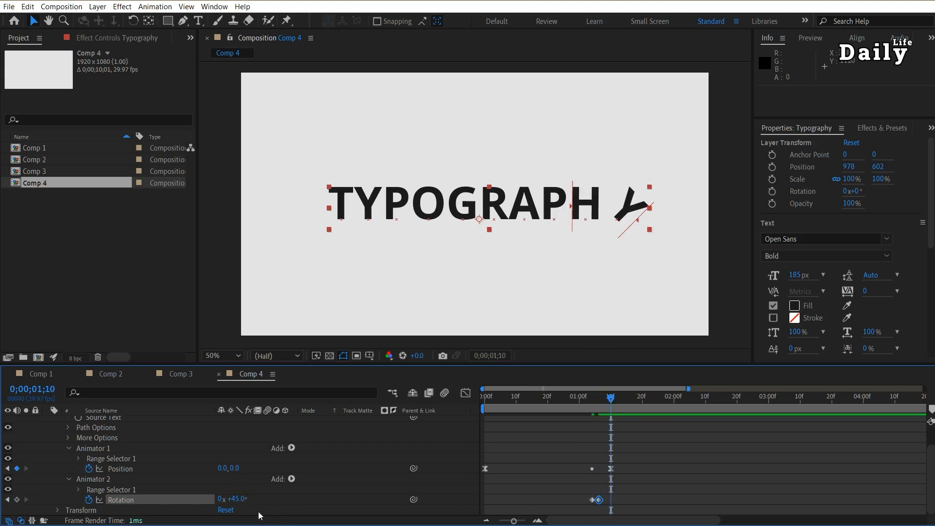
{"action": "left_click", "coordinate": [238, 500]}
{"action": "type", "text": "0"}
{"action": "key", "text": "Return"}
Apply Easy Ease to the three Rotation keyframes and preview the animation
{"action": "key", "text": "F2"}
{"action": "left_click_drag", "start_coordinate": [646, 492], "coordinate": [574, 511]}
{"action": "key", "text": "space"}
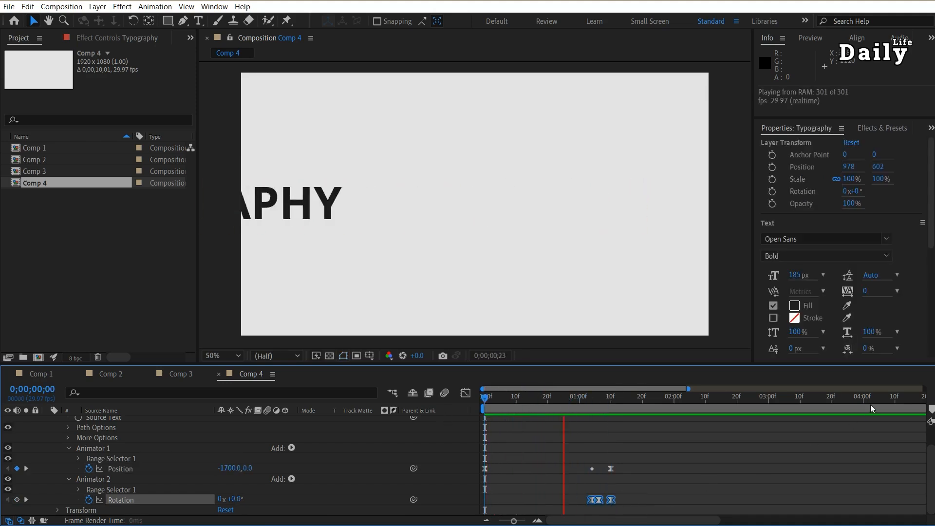
Keyframe the unchanged animator Position at 0;00;03;00 and set it to -1710, 0 at 0;00;04;00 for the slide-out
{"action": "left_click_drag", "start_coordinate": [764, 404], "coordinate": [770, 405]}
{"action": "left_click", "coordinate": [17, 469]}
{"action": "left_click_drag", "start_coordinate": [769, 398], "coordinate": [863, 407]}
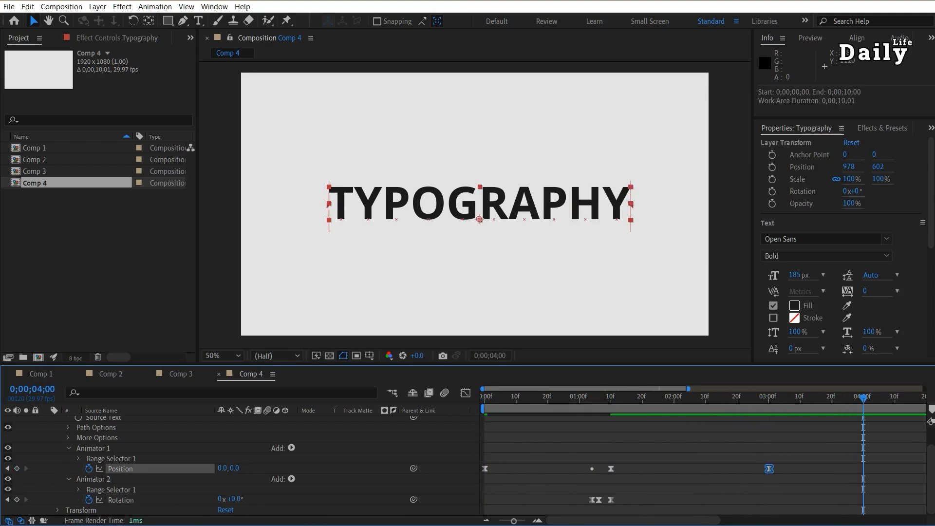
{"action": "left_click_drag", "start_coordinate": [223, 471], "coordinate": [117, 469]}
Reshape the speed graph between the Position keyframes at 0;00;03;00 and 0;00;04;00 so the slide-out's speed peaks near its end
{"action": "left_click_drag", "start_coordinate": [741, 396], "coordinate": [770, 398]}
{"action": "left_click_drag", "start_coordinate": [893, 456], "coordinate": [734, 475]}
{"action": "left_click", "coordinate": [465, 394]}
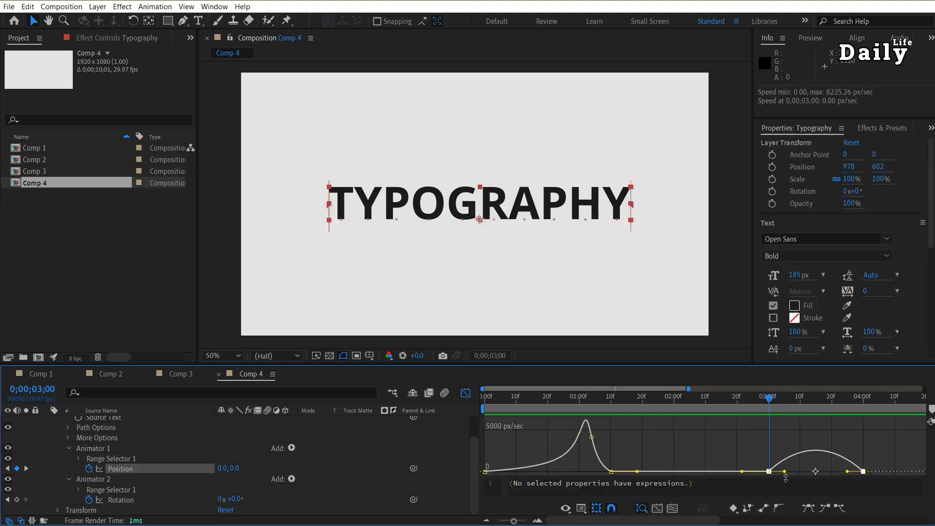
{"action": "left_click_drag", "start_coordinate": [785, 473], "coordinate": [840, 474]}
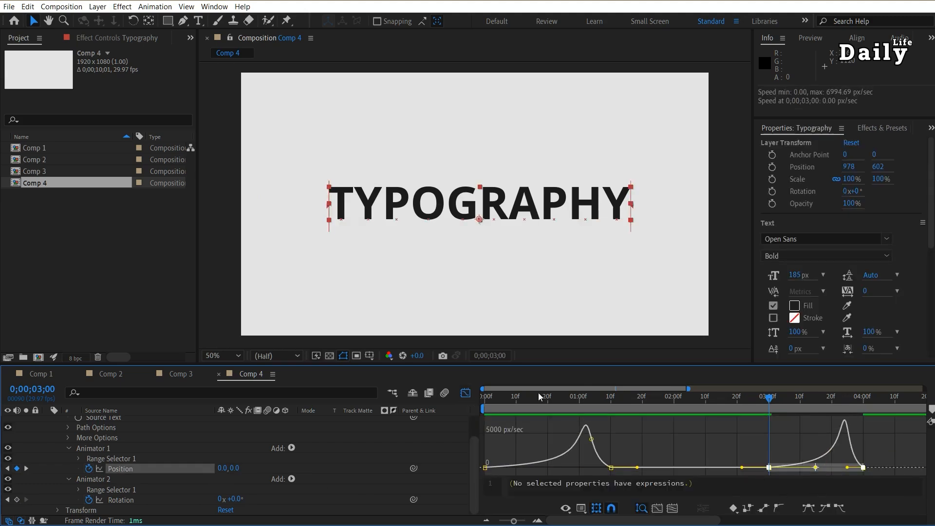
{"action": "left_click", "coordinate": [467, 393]}
Keyframe the second animator's Rotation at 0° at 0;00;03;00 and at 43° at 0;00;03;19
{"action": "left_click", "coordinate": [115, 492]}
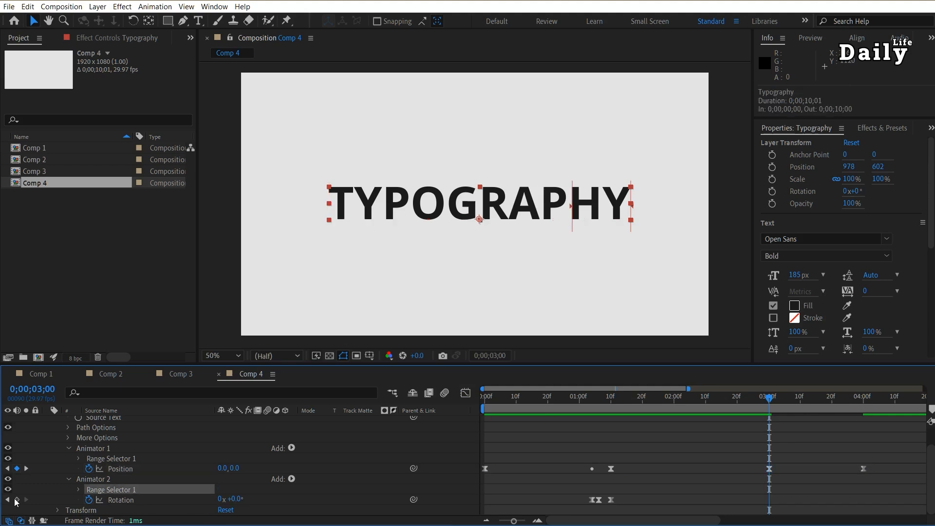
{"action": "left_click", "coordinate": [17, 499]}
{"action": "left_click_drag", "start_coordinate": [768, 400], "coordinate": [830, 405]}
{"action": "left_click_drag", "start_coordinate": [237, 502], "coordinate": [258, 501]}
Apply Easy Ease to the Rotation keyframes at 0;00;03;00 and 0;00;03;19 and shift their speed peak towards the end
{"action": "left_click", "coordinate": [772, 513]}
{"action": "left_click_drag", "start_coordinate": [773, 513], "coordinate": [737, 514]}
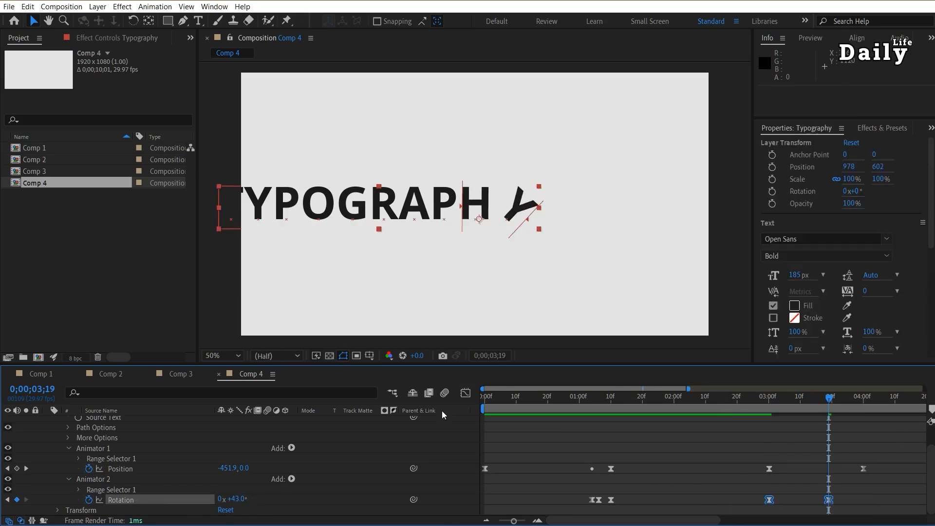
{"action": "left_click", "coordinate": [466, 398]}
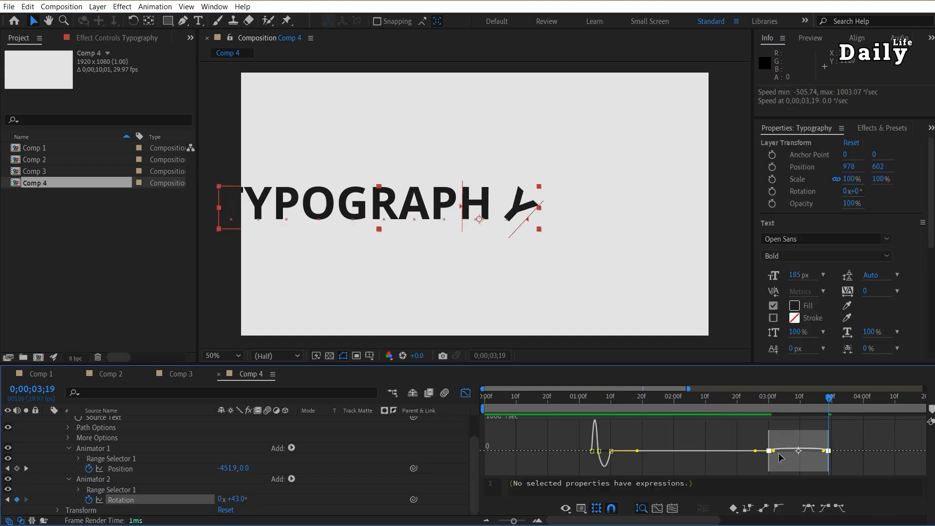
{"action": "key", "text": "F9"}
{"action": "left_click_drag", "start_coordinate": [779, 454], "coordinate": [809, 455]}
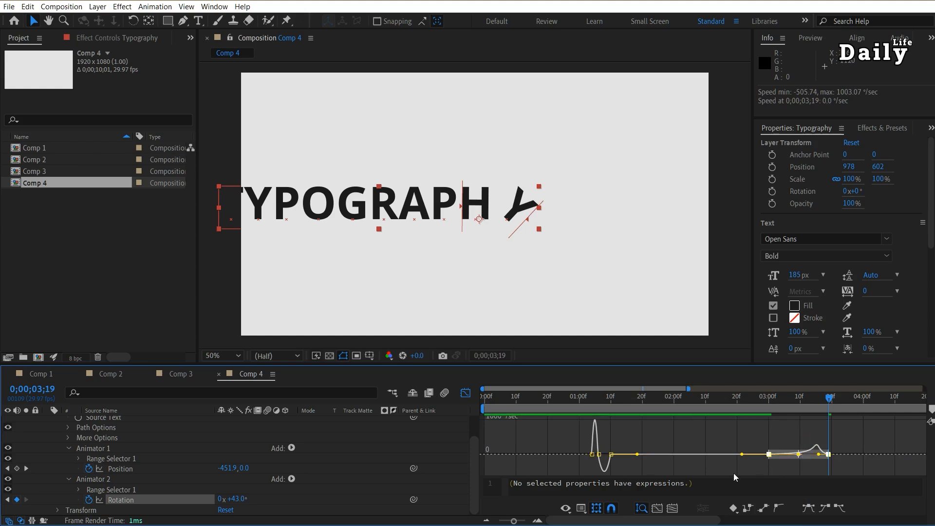
{"action": "key", "text": "shift+F3"}
End the work area at 0;00;04;10 and preview the complete slide-in and slide-out animation
{"action": "left_click_drag", "start_coordinate": [750, 403], "coordinate": [895, 406]}
{"action": "key", "text": "space"}
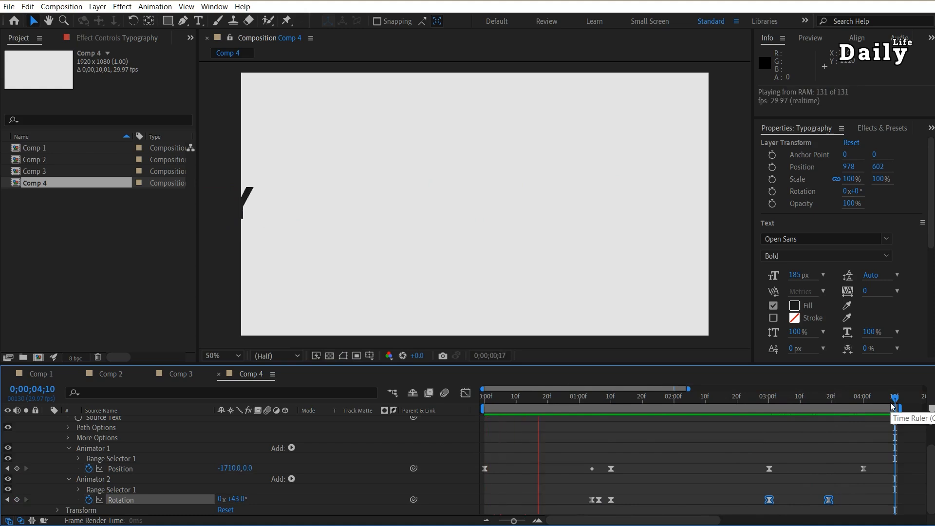